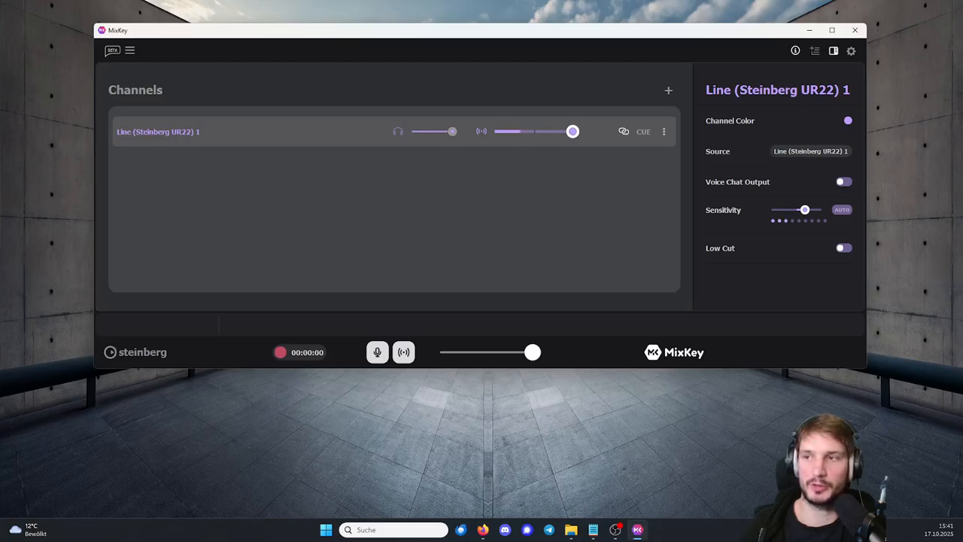
In OBS, check which device is set in the properties of the Mikrofon-/AUX-Audio source in the audio mixer
{"action": "left_click_drag", "start_coordinate": [962, 75], "coordinate": [572, 2]}
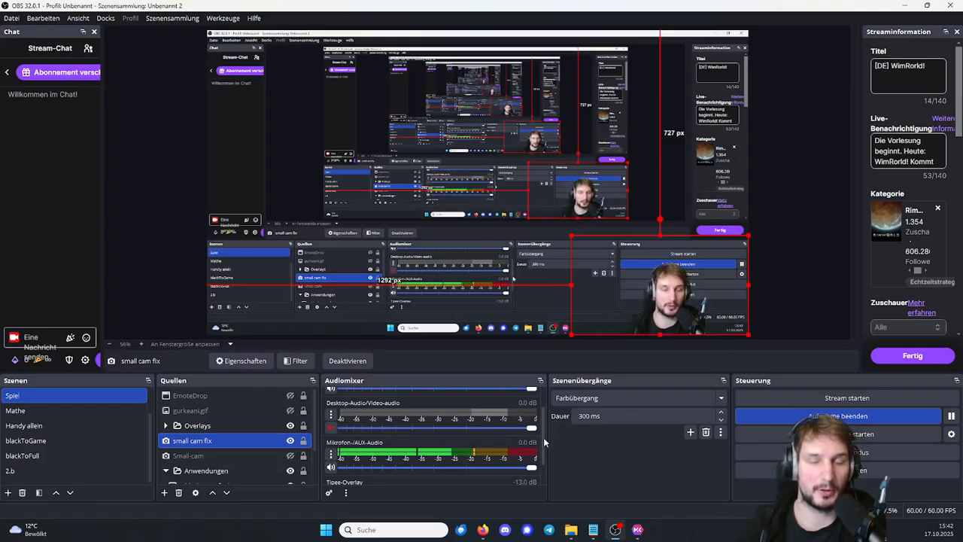
{"action": "mouse_move", "coordinate": [543, 437]}
{"action": "left_mouse_down"}
{"action": "mouse_move", "coordinate": [549, 423]}
{"action": "mouse_move", "coordinate": [547, 431]}
{"action": "left_mouse_up"}
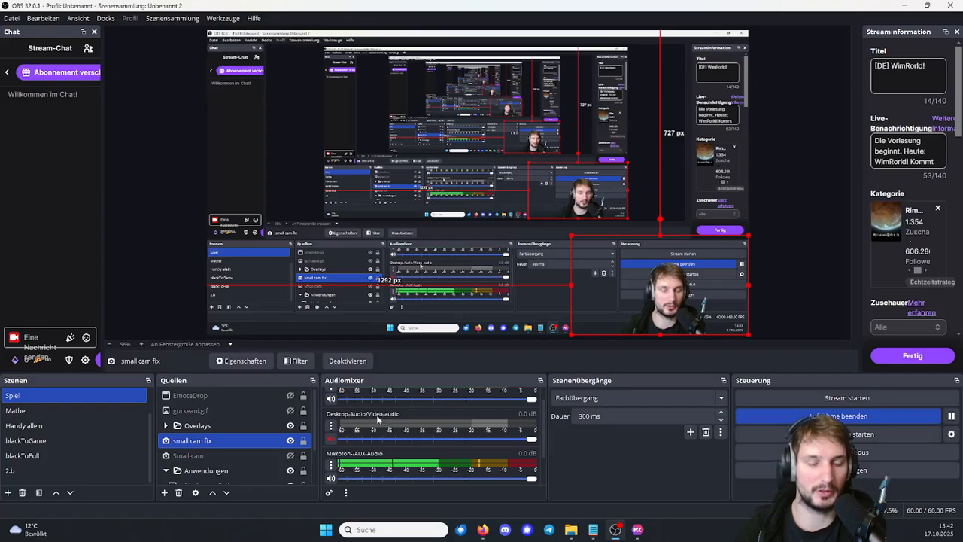
{"action": "left_click_drag", "start_coordinate": [543, 411], "coordinate": [544, 426]}
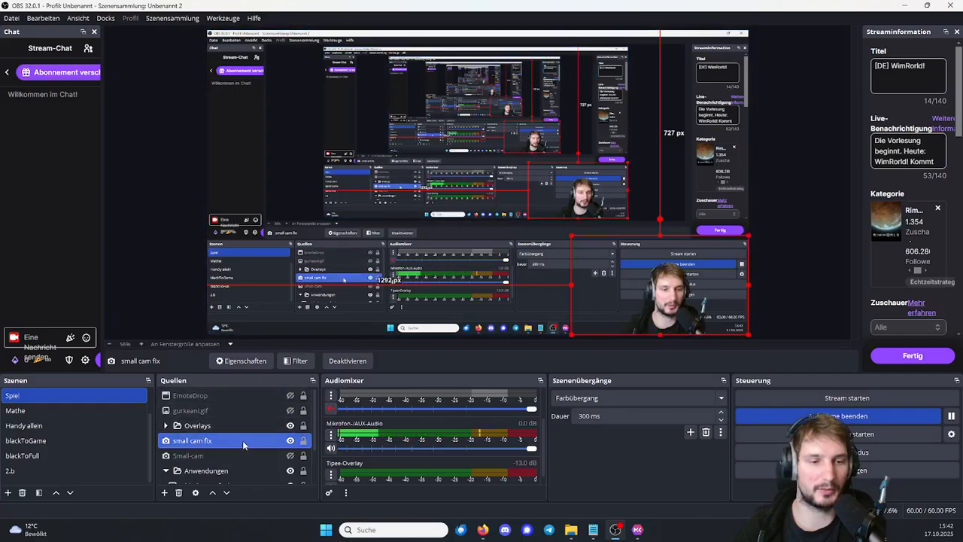
{"action": "left_click", "coordinate": [331, 435]}
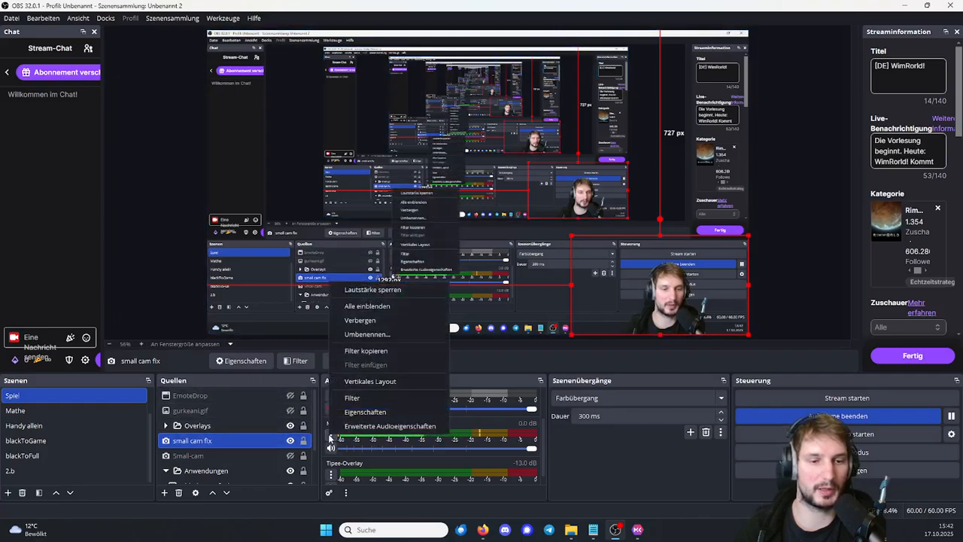
{"action": "left_click", "coordinate": [364, 413]}
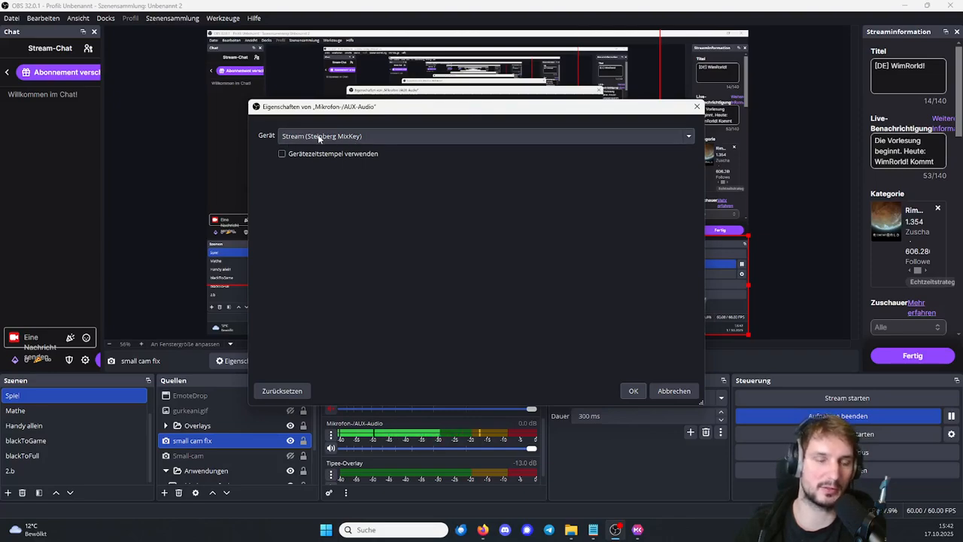
{"action": "left_click", "coordinate": [635, 391]}
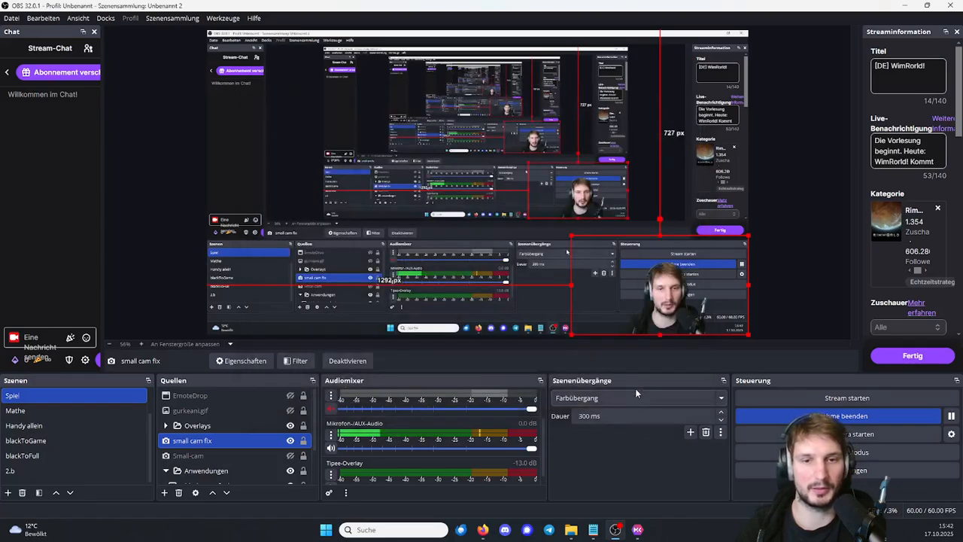
Switch to MixKey and open its Audio settings to review the stream, monitor and voice chat outputs
{"action": "left_click", "coordinate": [637, 529]}
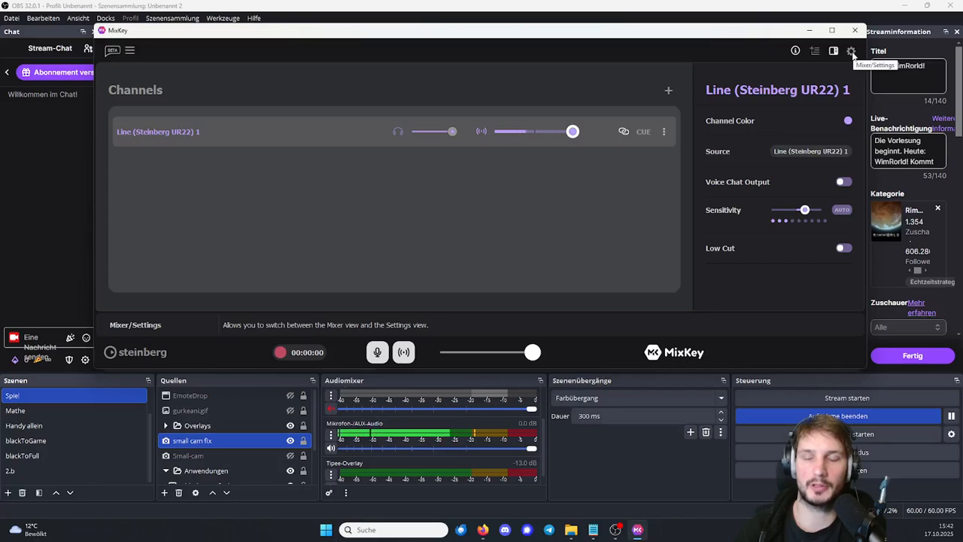
{"action": "left_click", "coordinate": [852, 55]}
{"action": "left_click", "coordinate": [756, 130]}
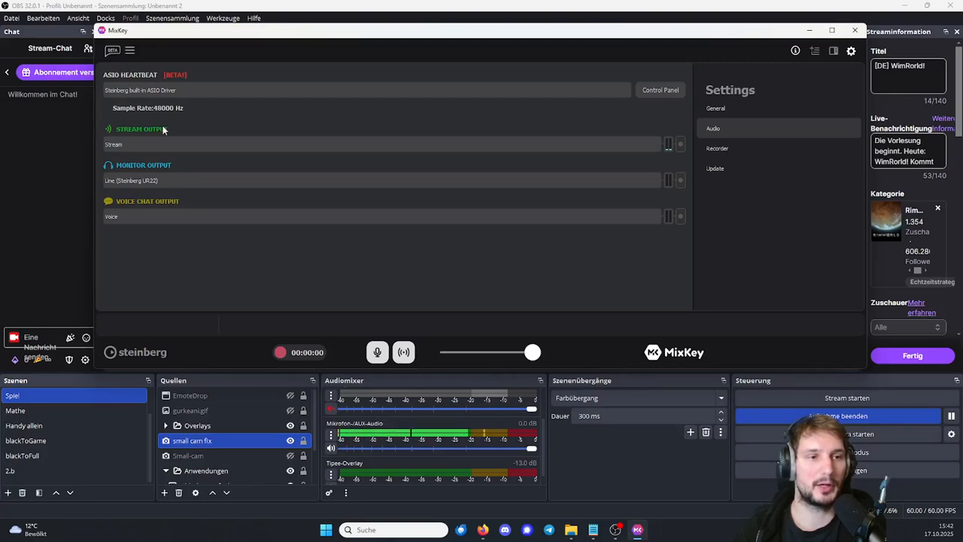
{"action": "left_click", "coordinate": [852, 53]}
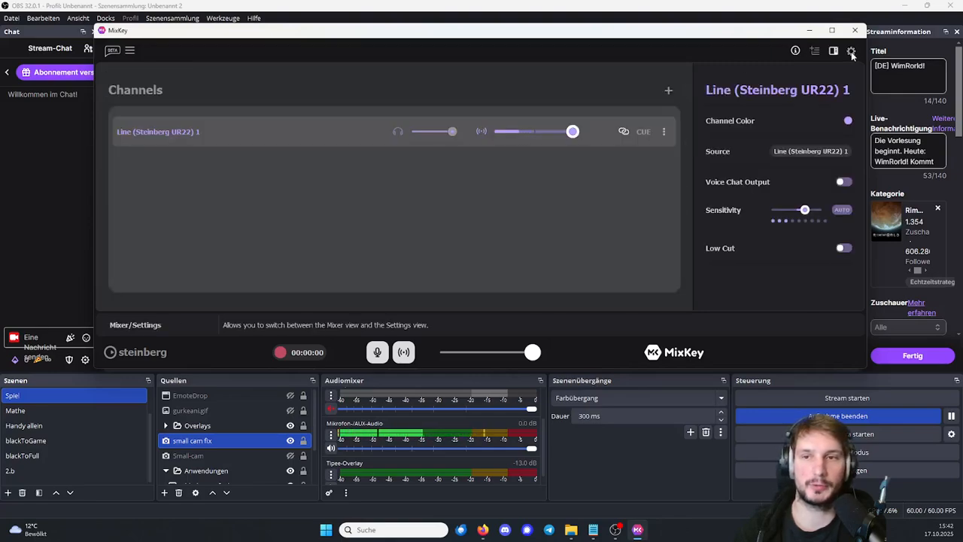
{"action": "left_click", "coordinate": [852, 54]}
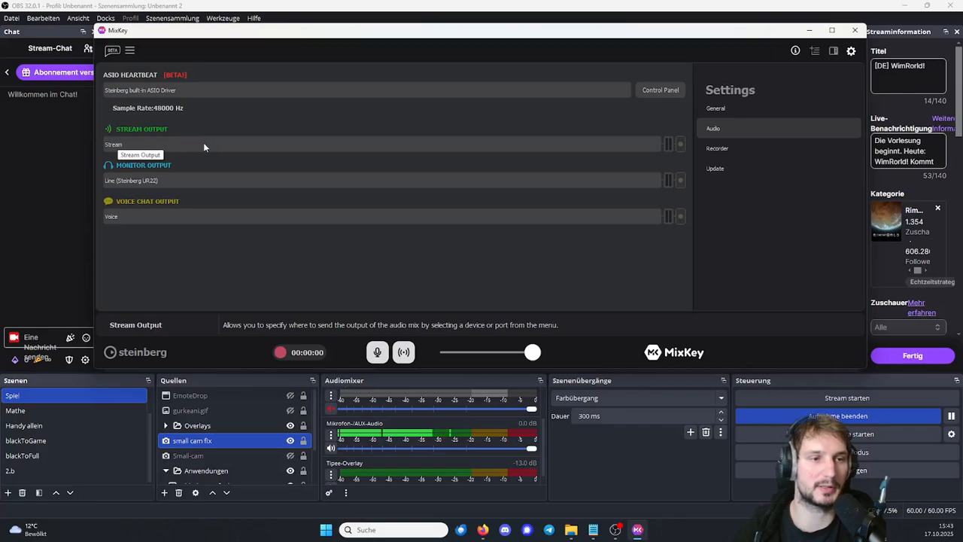
Review the audio output devices offered for the Monitor Output without choosing a different one
{"action": "left_click", "coordinate": [168, 178]}
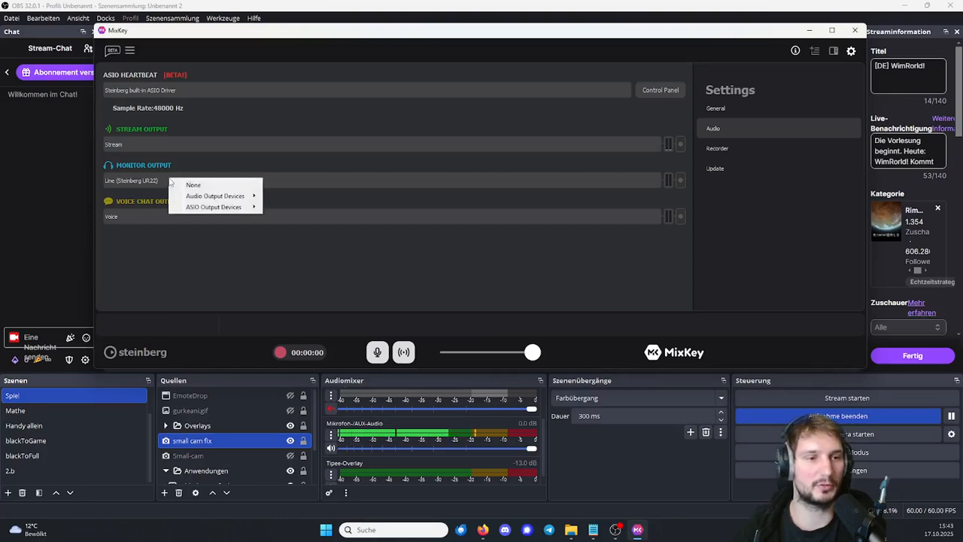
{"action": "mouse_move", "coordinate": [208, 201]}
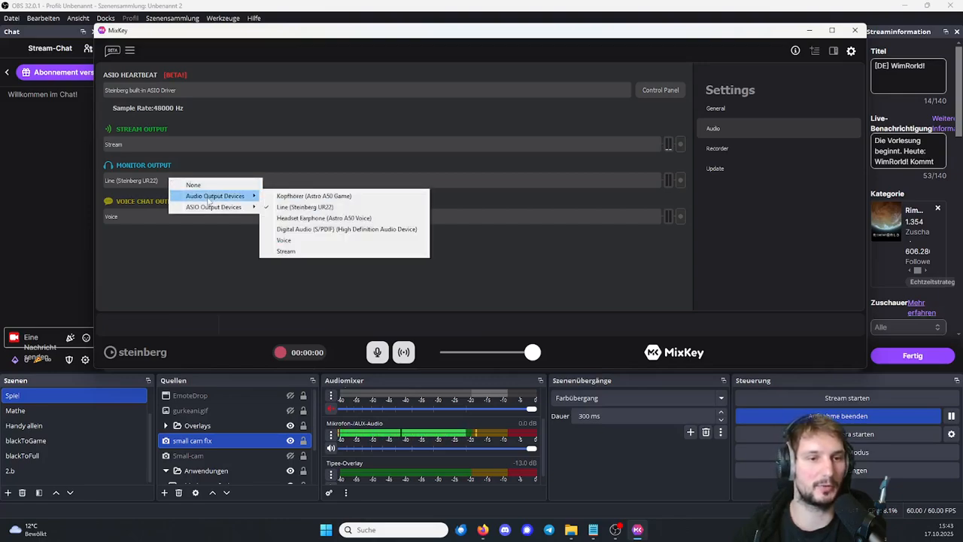
{"action": "left_click", "coordinate": [235, 164]}
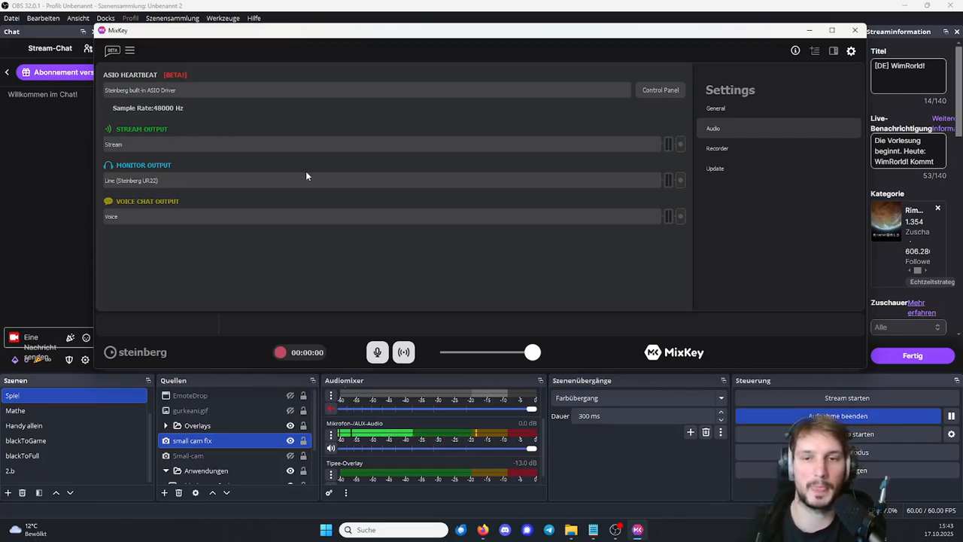
Try the round controls beside the Monitor Output and Stream Output meters, and return to the channel mixer
{"action": "left_click", "coordinate": [681, 181]}
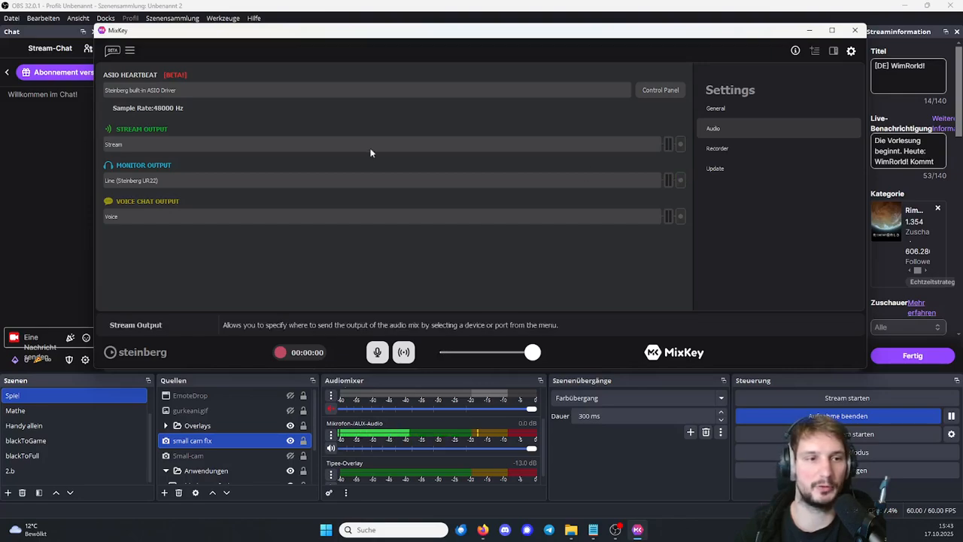
{"action": "left_click", "coordinate": [681, 145]}
{"action": "left_click", "coordinate": [681, 146]}
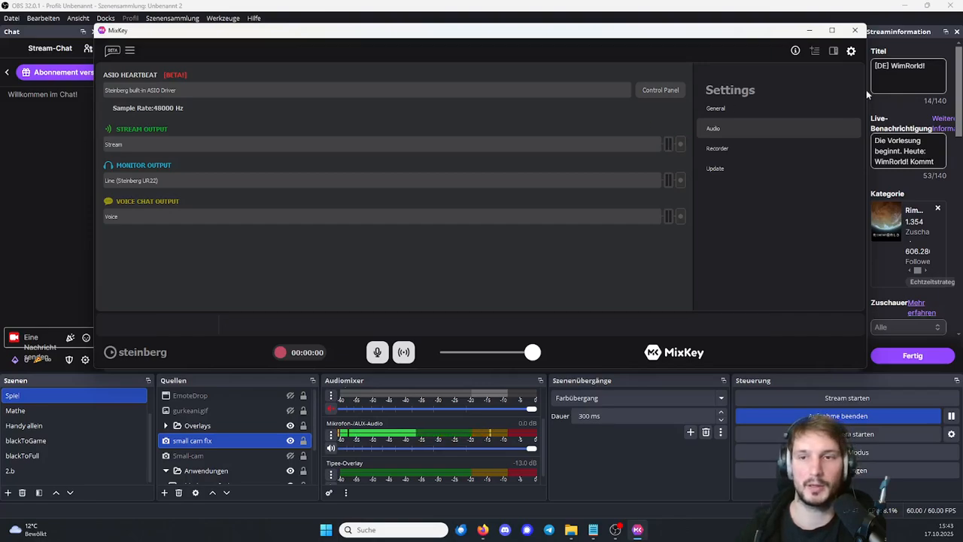
{"action": "left_click", "coordinate": [852, 51]}
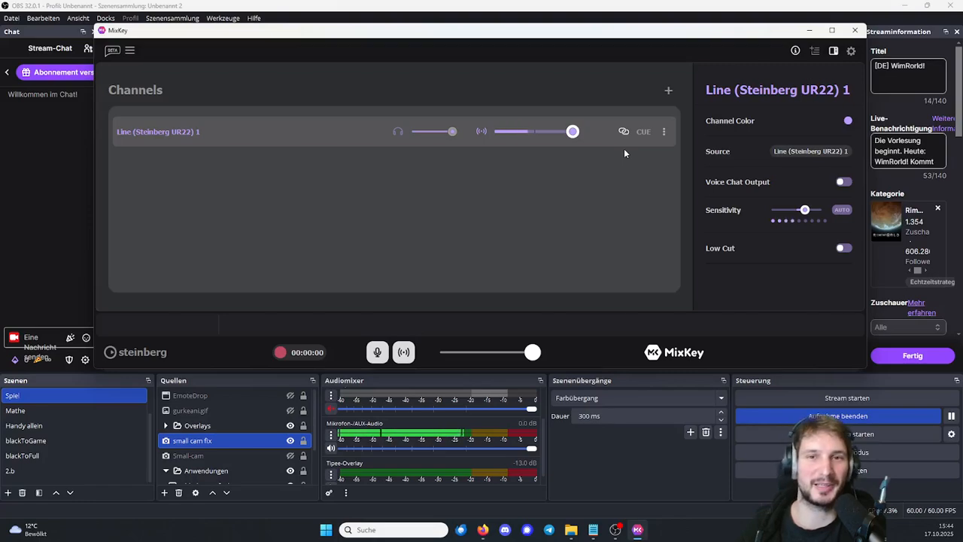
Remove the Line (Steinberg UR22) 1 channel and add it again from the Steinberg built-in ASIO Driver sources
{"action": "left_click", "coordinate": [667, 133]}
{"action": "left_click", "coordinate": [696, 157]}
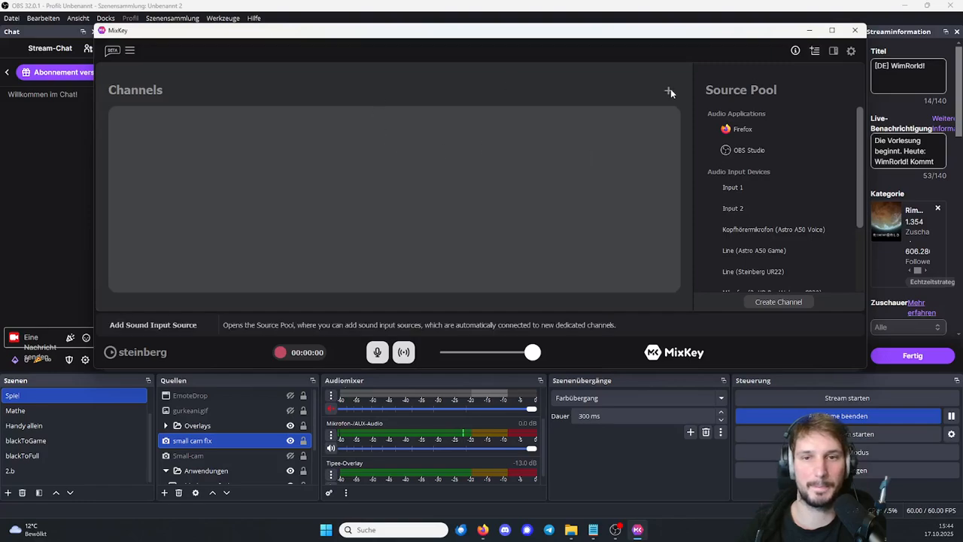
{"action": "scroll", "coordinate": [860, 126], "scroll_direction": "down", "scroll_amount": 2}
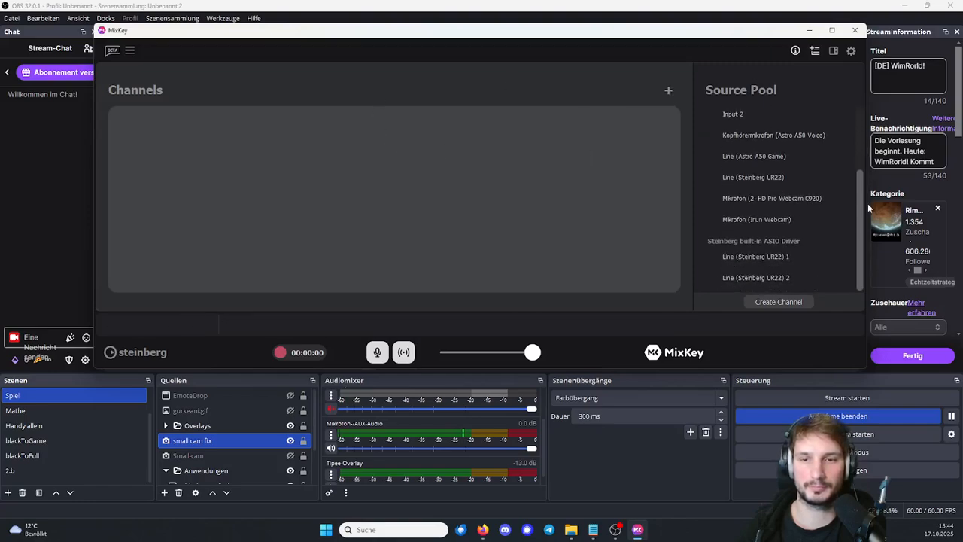
{"action": "left_click_drag", "start_coordinate": [743, 259], "coordinate": [576, 233]}
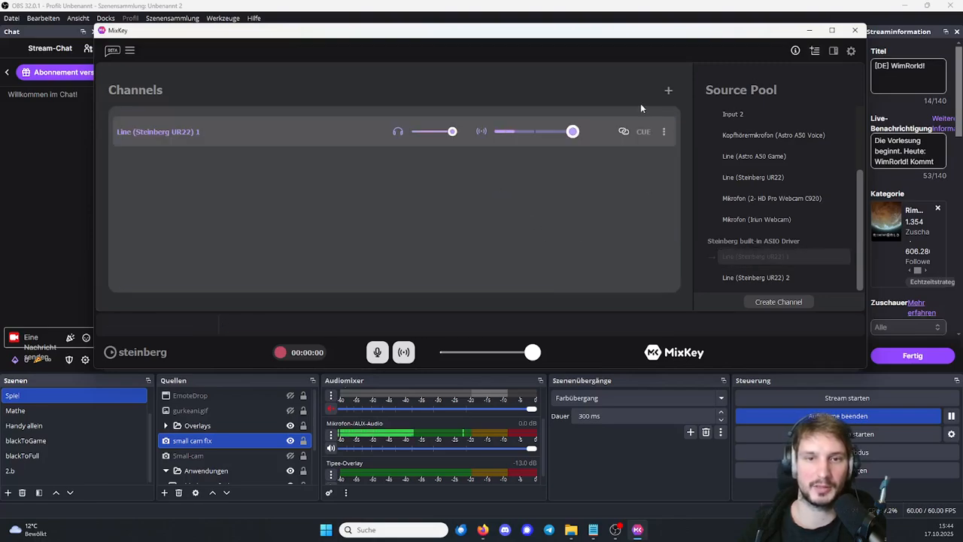
Raise the Line (Steinberg UR22) 1 channel's Sensitivity slightly above the middle and switch off its headphone monitoring
{"action": "left_click", "coordinate": [834, 51]}
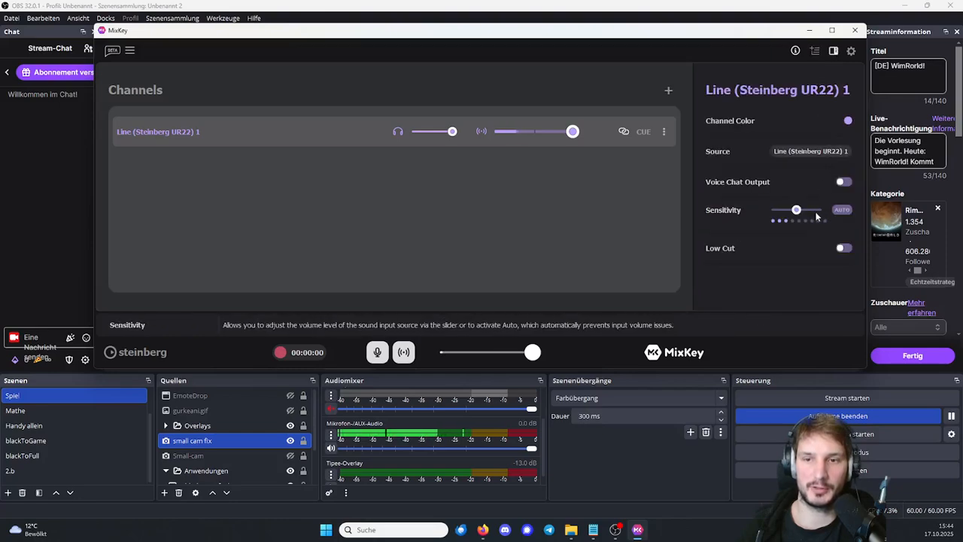
{"action": "left_click_drag", "start_coordinate": [796, 211], "coordinate": [809, 213]}
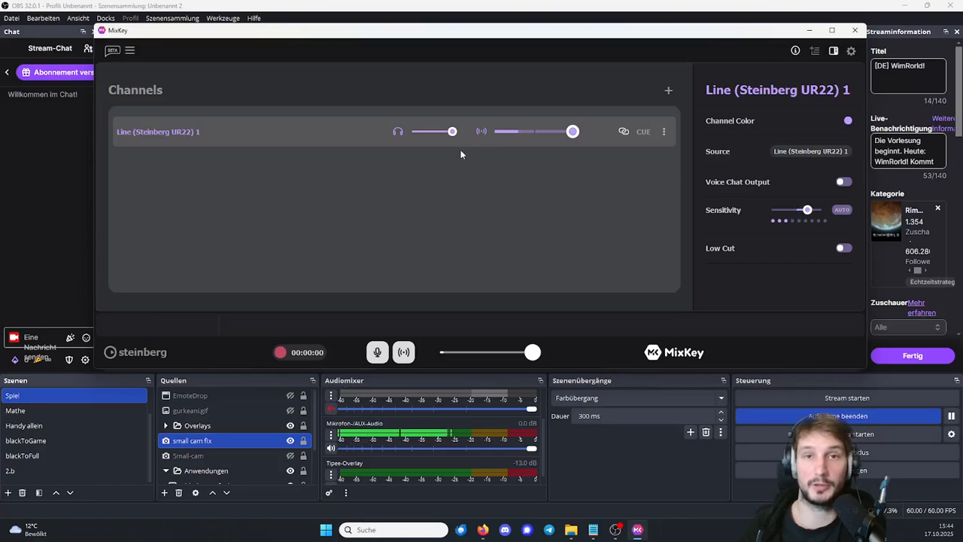
{"action": "left_click", "coordinate": [397, 132]}
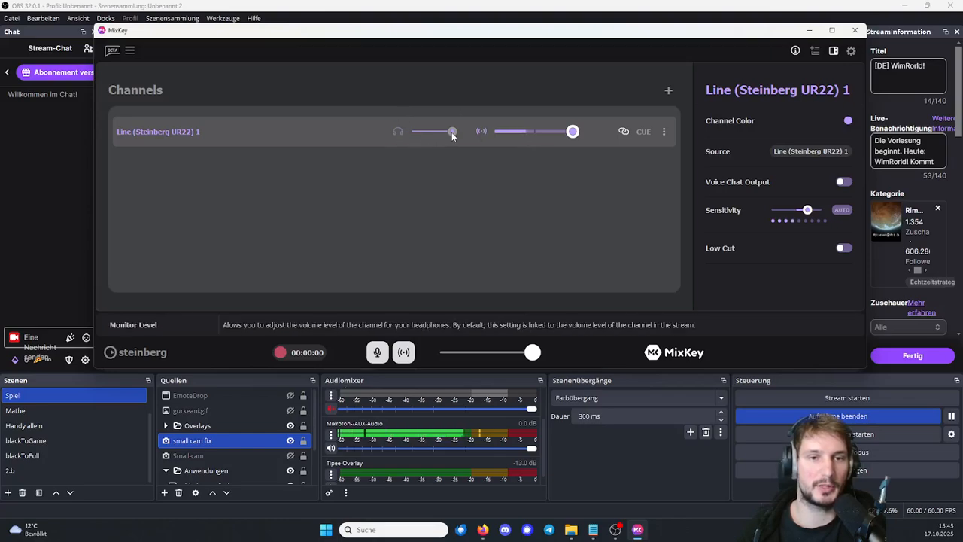
{"action": "mouse_move", "coordinate": [451, 131]}
{"action": "left_mouse_down"}
{"action": "mouse_move", "coordinate": [415, 136]}
{"action": "mouse_move", "coordinate": [452, 134]}
{"action": "left_mouse_up"}
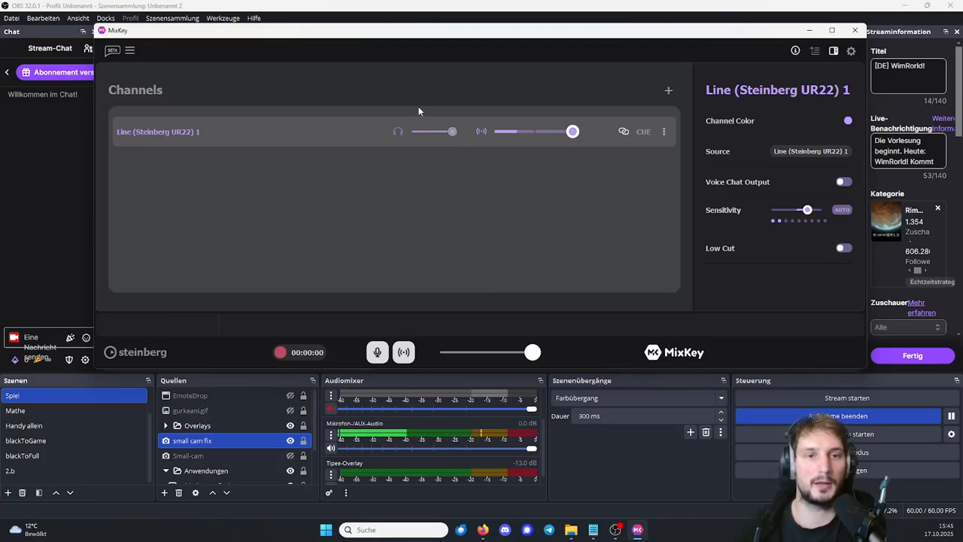
{"action": "left_click", "coordinate": [399, 131]}
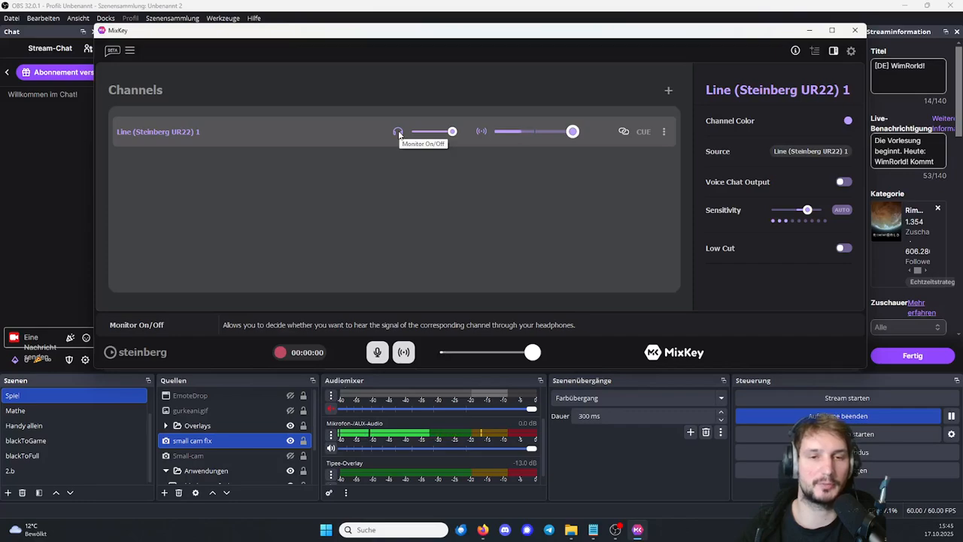
{"action": "left_click", "coordinate": [398, 131]}
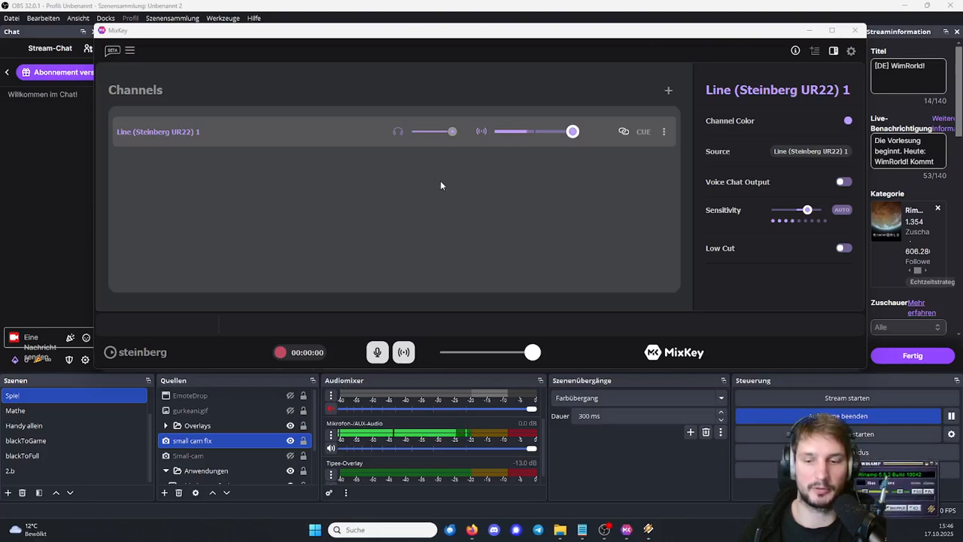
Start music playback in Winamp and add Winamp from the Source Pool as a second channel
{"action": "left_click_drag", "start_coordinate": [878, 464], "coordinate": [653, 442]}
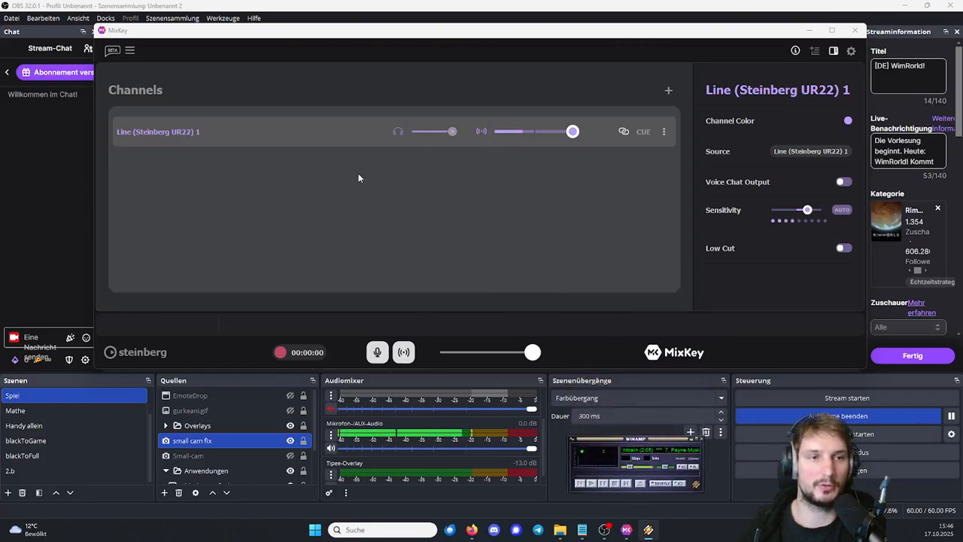
{"action": "left_click", "coordinate": [669, 91]}
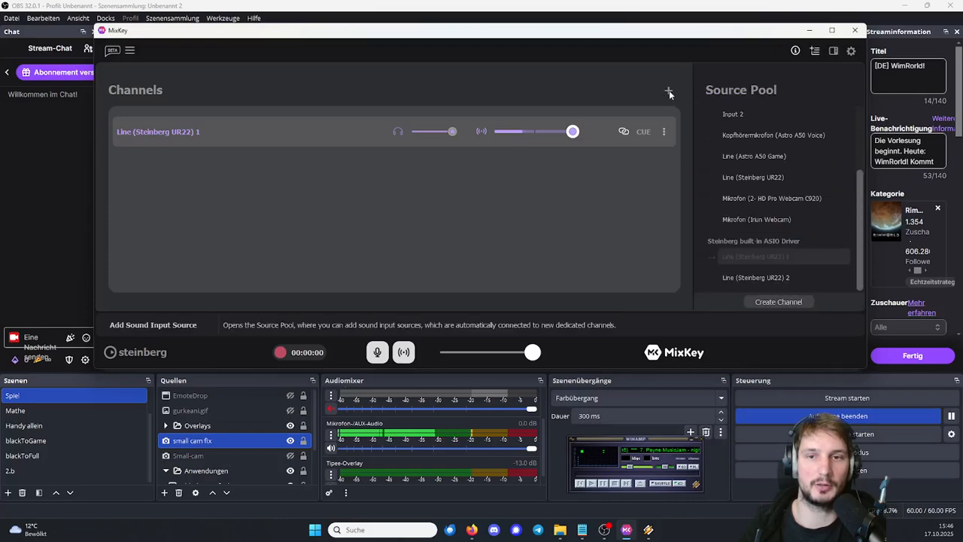
{"action": "scroll", "coordinate": [854, 119], "scroll_direction": "up", "scroll_amount": 3}
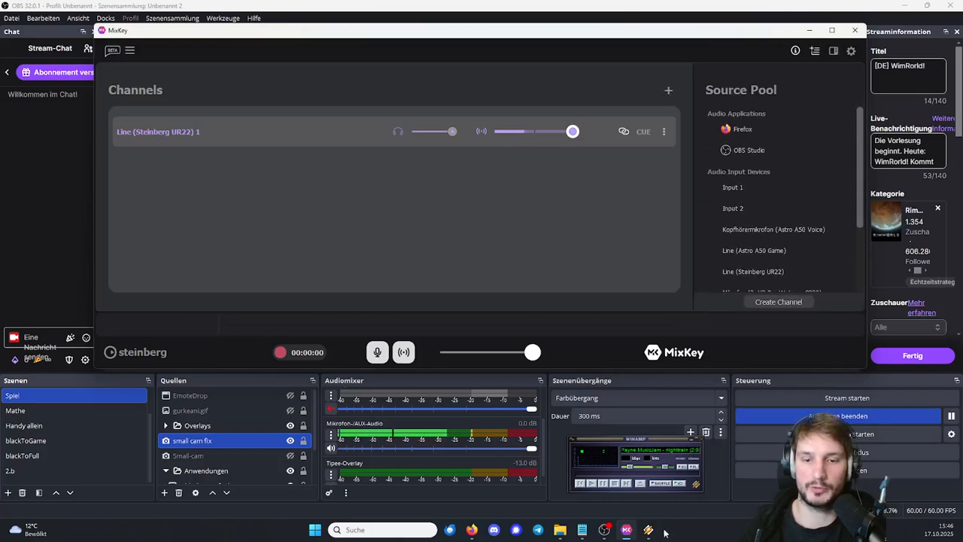
{"action": "left_click", "coordinate": [591, 483]}
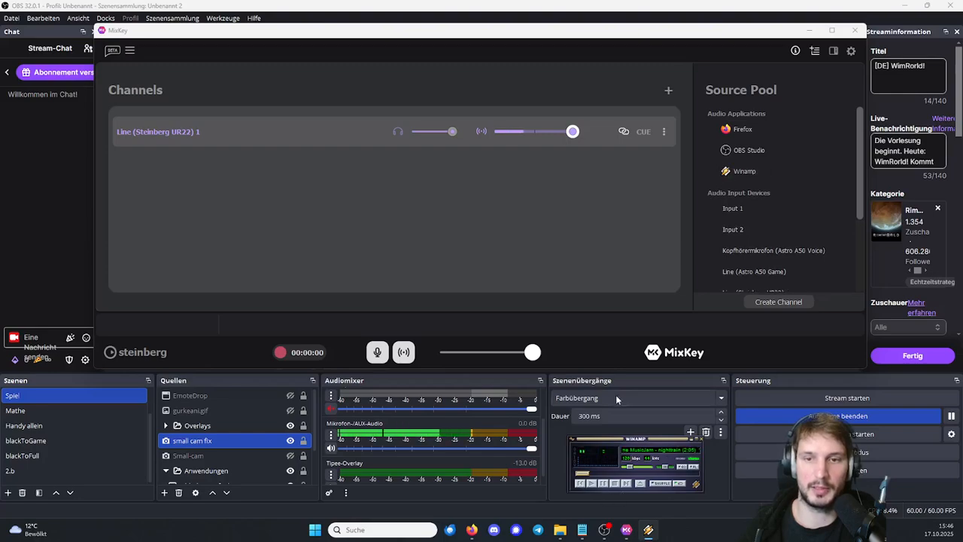
{"action": "left_click", "coordinate": [594, 485]}
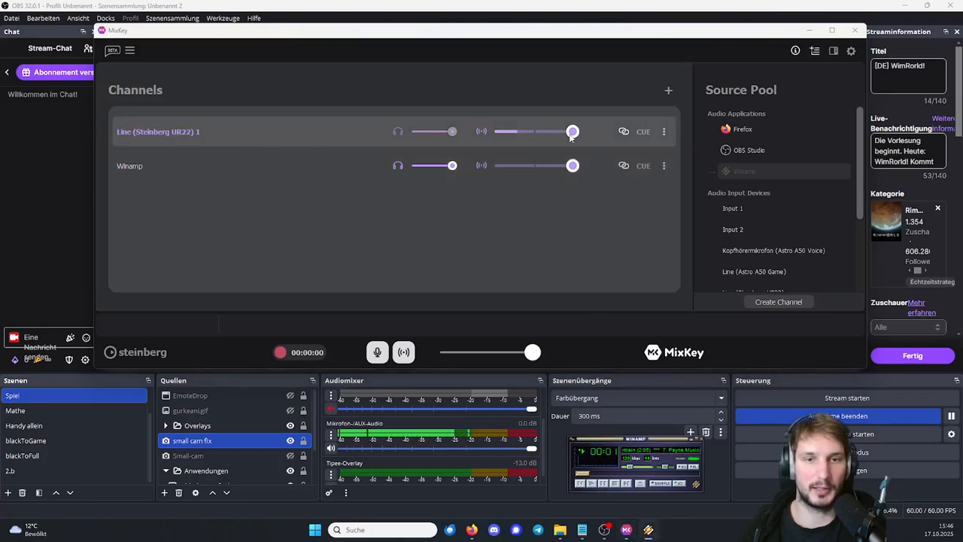
Lower the Winamp channel's stream level to near the low end of its range and pause the music
{"action": "left_click", "coordinate": [833, 50]}
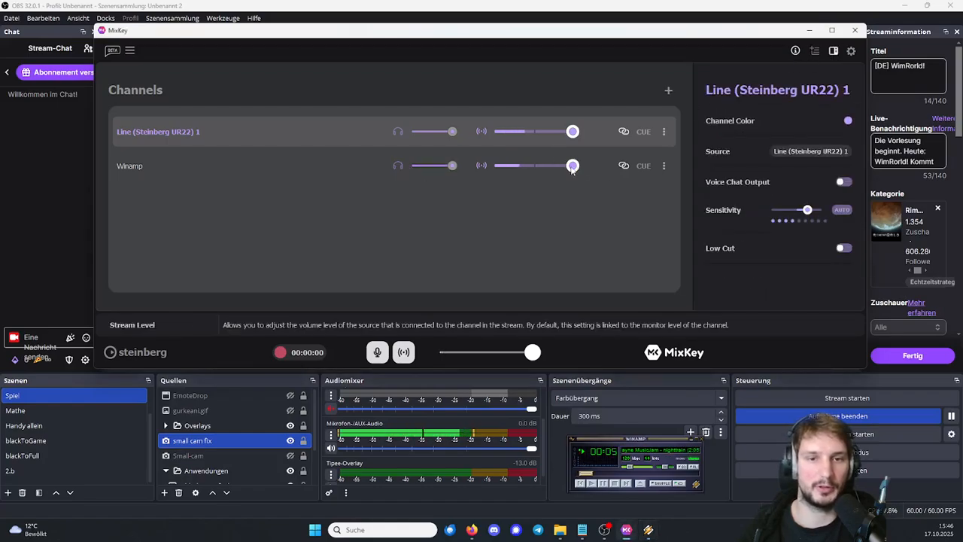
{"action": "left_click_drag", "start_coordinate": [574, 169], "coordinate": [509, 171]}
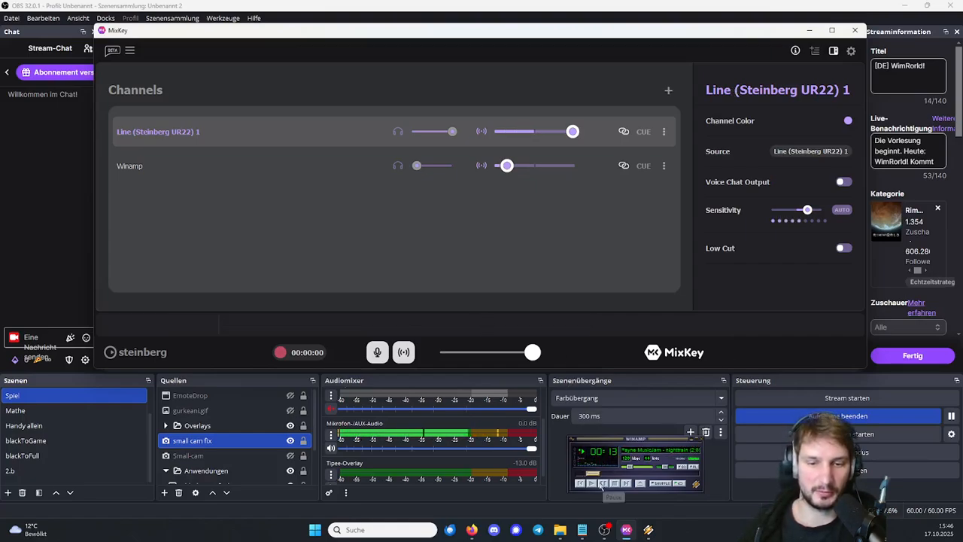
{"action": "left_click", "coordinate": [605, 484]}
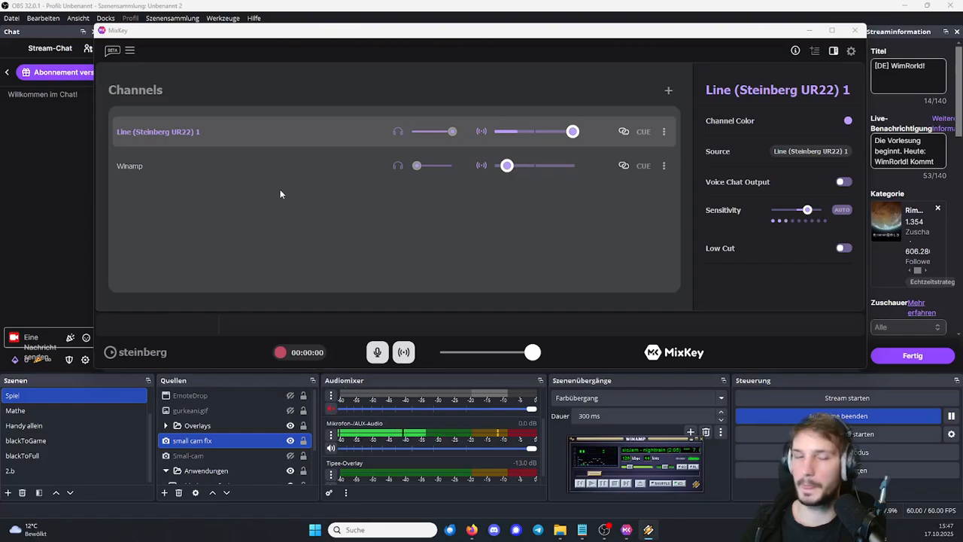
Unlink the monitor level from the stream level on the Line (Steinberg UR22) 1 channel
{"action": "left_click", "coordinate": [286, 164]}
{"action": "left_click", "coordinate": [287, 133]}
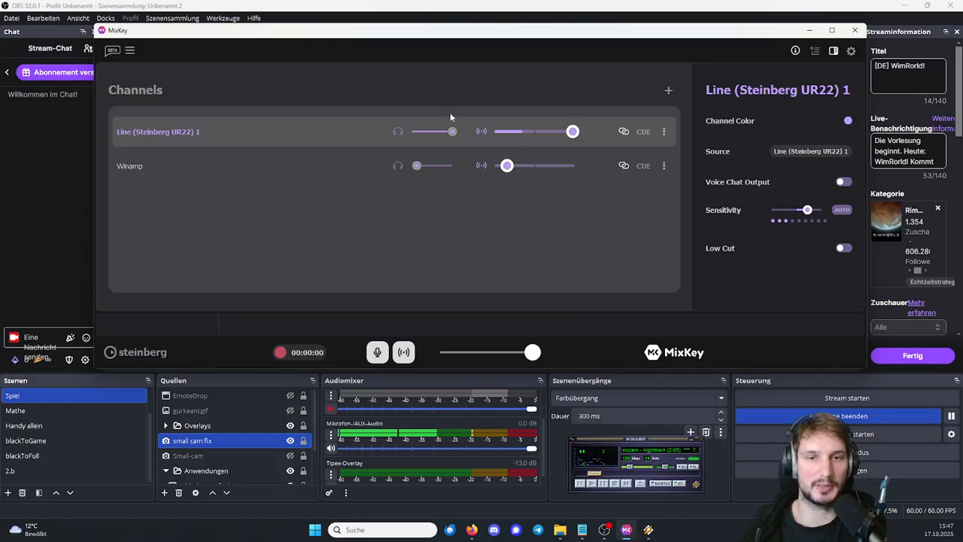
{"action": "left_click", "coordinate": [625, 133]}
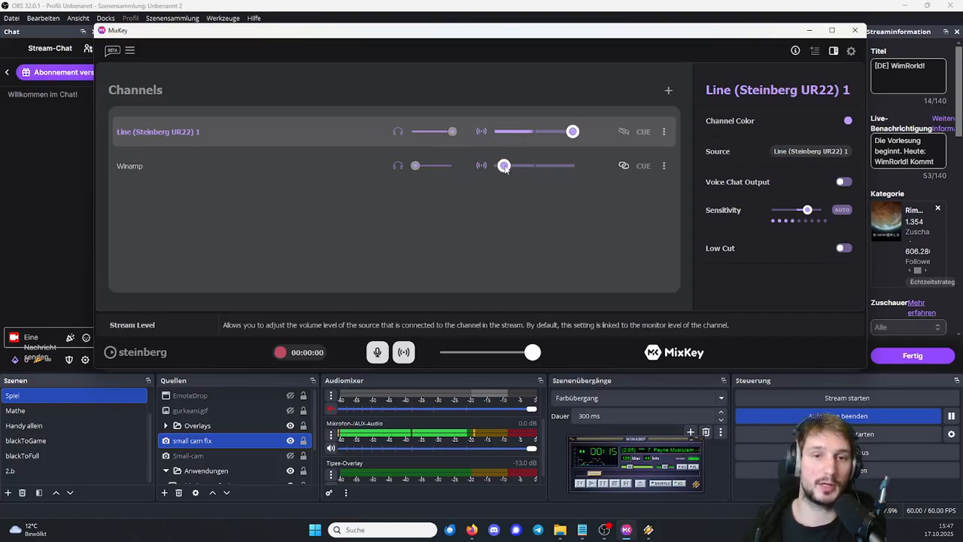
Unlink the Winamp channel's levels, raise its monitor level to maximum, and set its stream level to about a quarter with music playing
{"action": "left_click", "coordinate": [625, 166]}
{"action": "left_click_drag", "start_coordinate": [509, 166], "coordinate": [515, 166]}
{"action": "left_click_drag", "start_coordinate": [417, 165], "coordinate": [467, 162]}
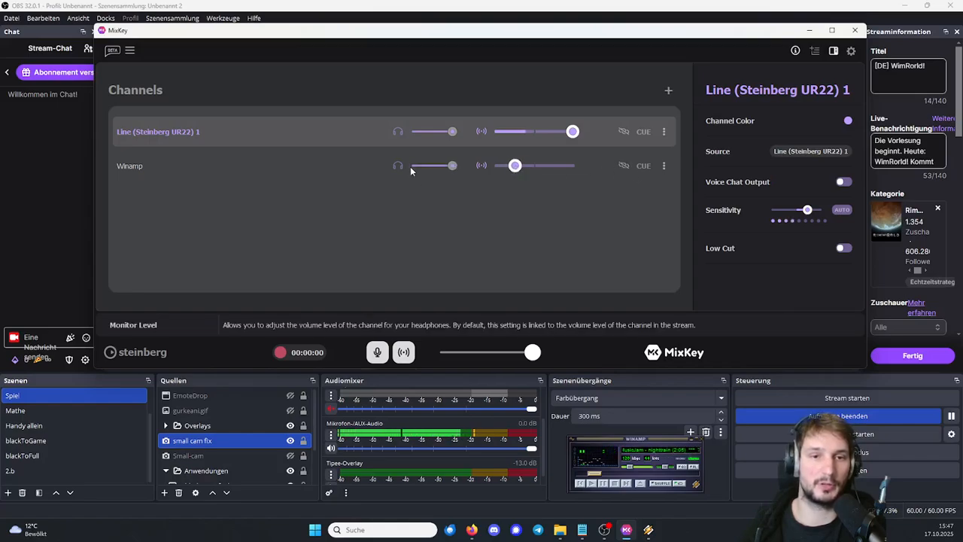
{"action": "left_click", "coordinate": [592, 484]}
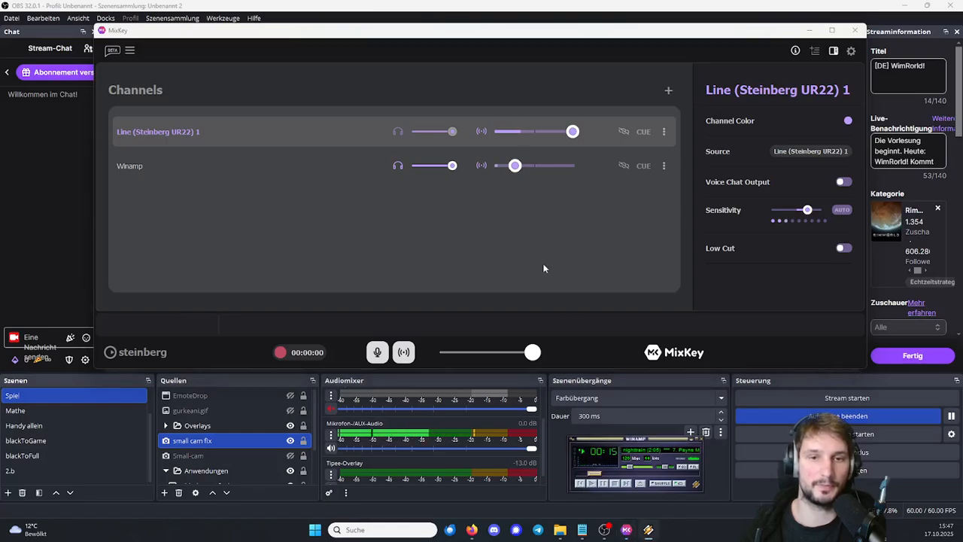
{"action": "left_click_drag", "start_coordinate": [515, 166], "coordinate": [513, 166]}
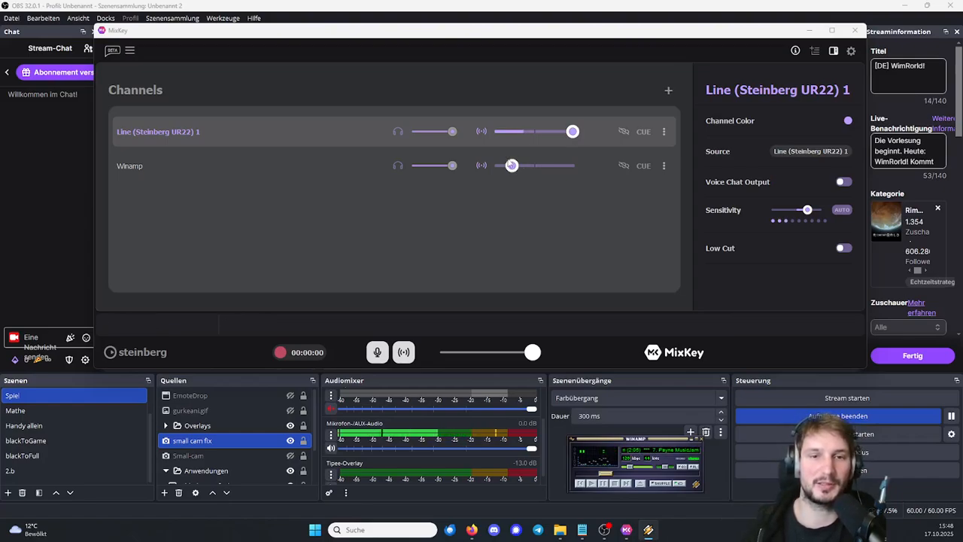
Raise the Winamp channel's stream level to near maximum and lower its monitor level to about a third
{"action": "left_click_drag", "start_coordinate": [511, 165], "coordinate": [564, 166]}
{"action": "left_click_drag", "start_coordinate": [453, 167], "coordinate": [426, 167]}
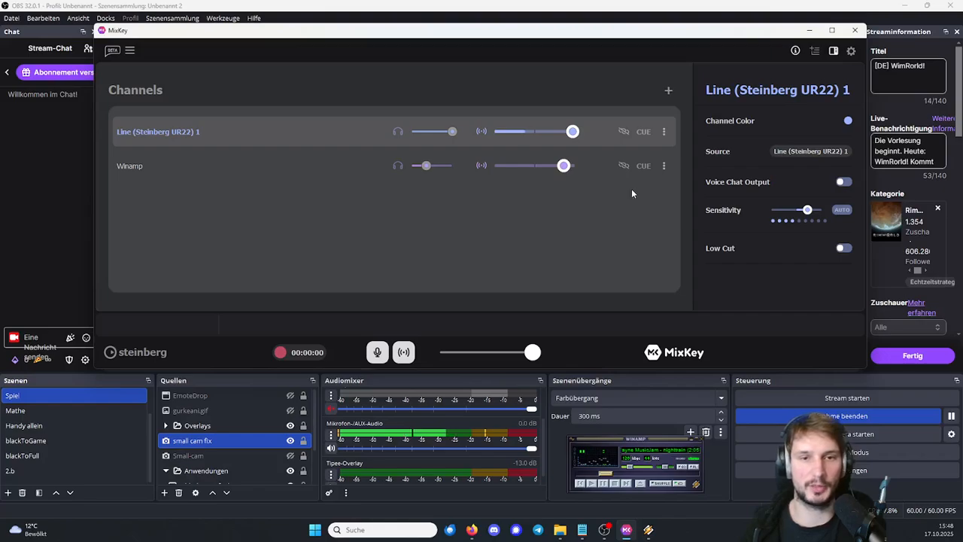
Turn on Voice Chat Output for the Line (Steinberg UR22) 1 channel and for the Winamp channel
{"action": "left_click", "coordinate": [840, 182]}
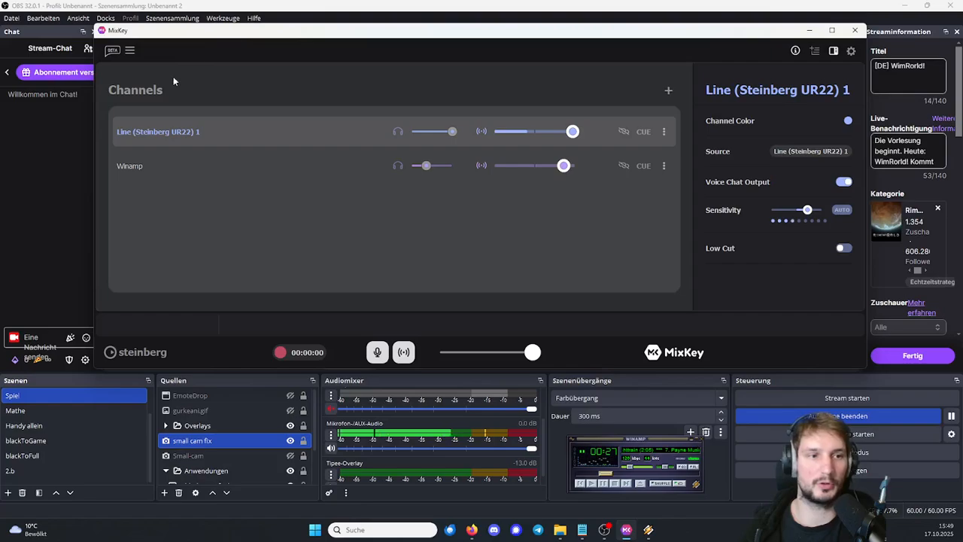
{"action": "left_click", "coordinate": [180, 166]}
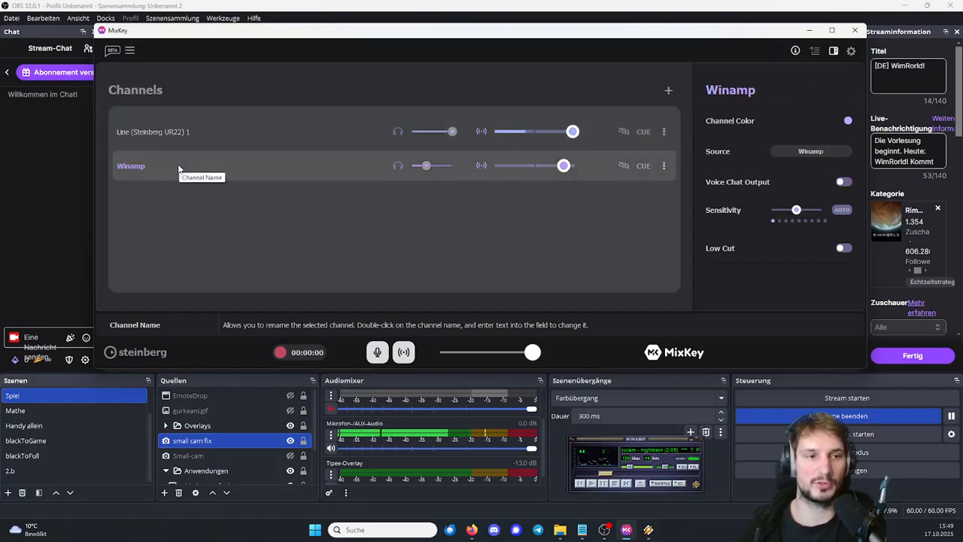
{"action": "left_click", "coordinate": [844, 181]}
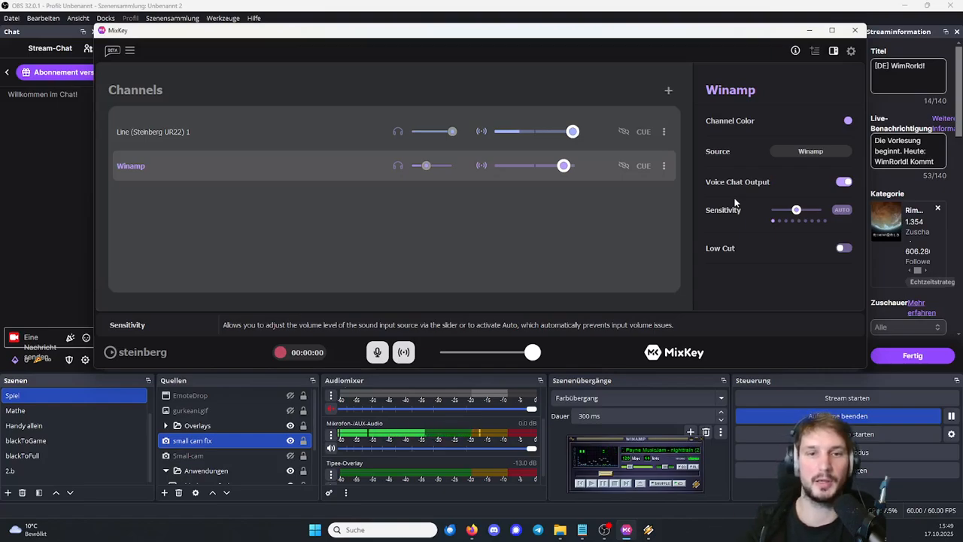
Turn Voice Chat Output off again on both the Winamp and Line (Steinberg UR22) 1 channels
{"action": "left_click", "coordinate": [293, 141]}
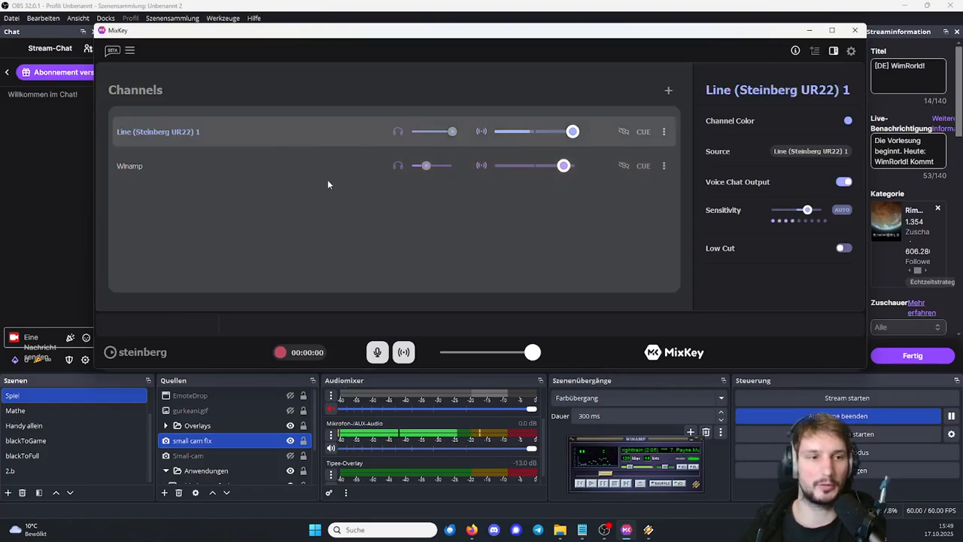
{"action": "left_click", "coordinate": [300, 155]}
{"action": "left_click", "coordinate": [298, 140]}
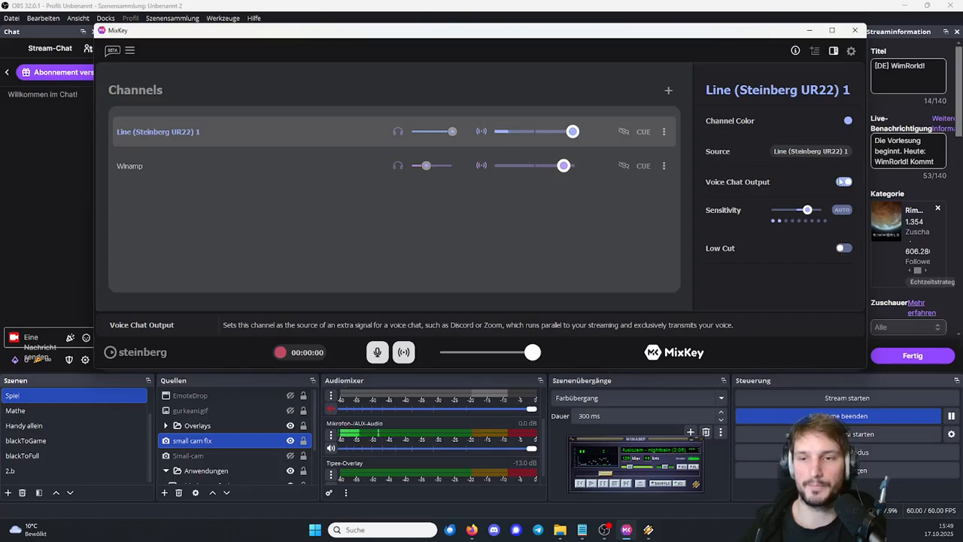
{"action": "left_click", "coordinate": [210, 163]}
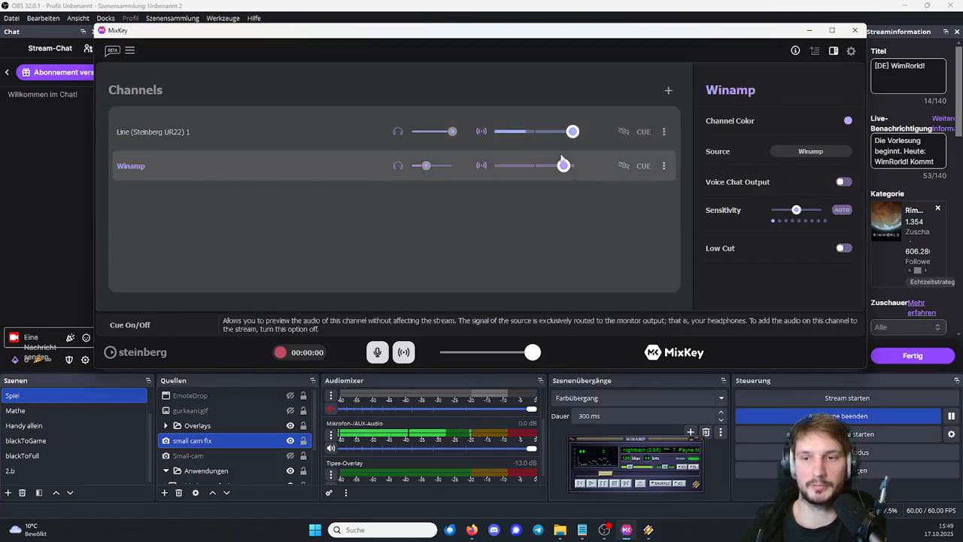
Raise the Line (Steinberg UR22) 1 channel's Sensitivity slightly, and switch its Auto option on and back off
{"action": "left_click", "coordinate": [256, 124]}
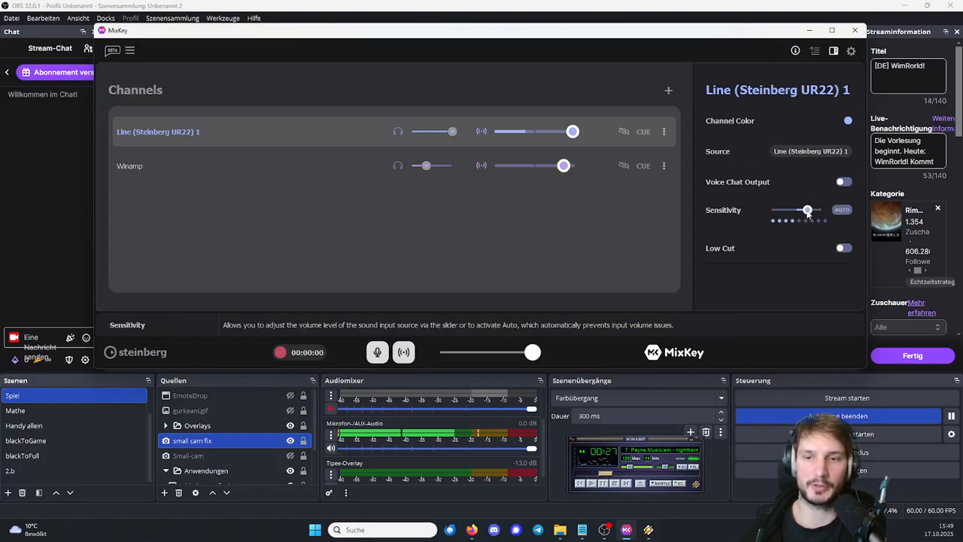
{"action": "mouse_move", "coordinate": [808, 212]}
{"action": "left_mouse_down"}
{"action": "mouse_move", "coordinate": [782, 212]}
{"action": "mouse_move", "coordinate": [811, 211]}
{"action": "left_mouse_up"}
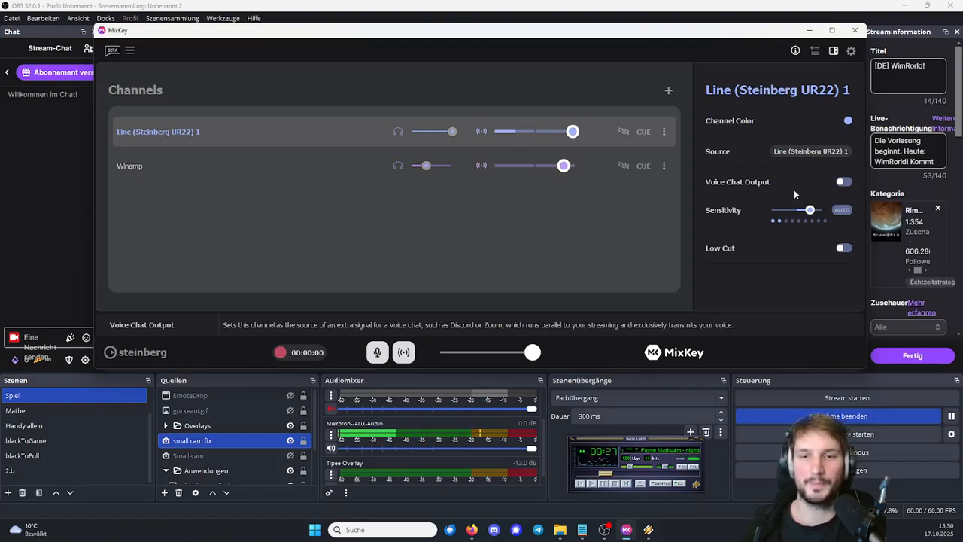
{"action": "left_click", "coordinate": [842, 211]}
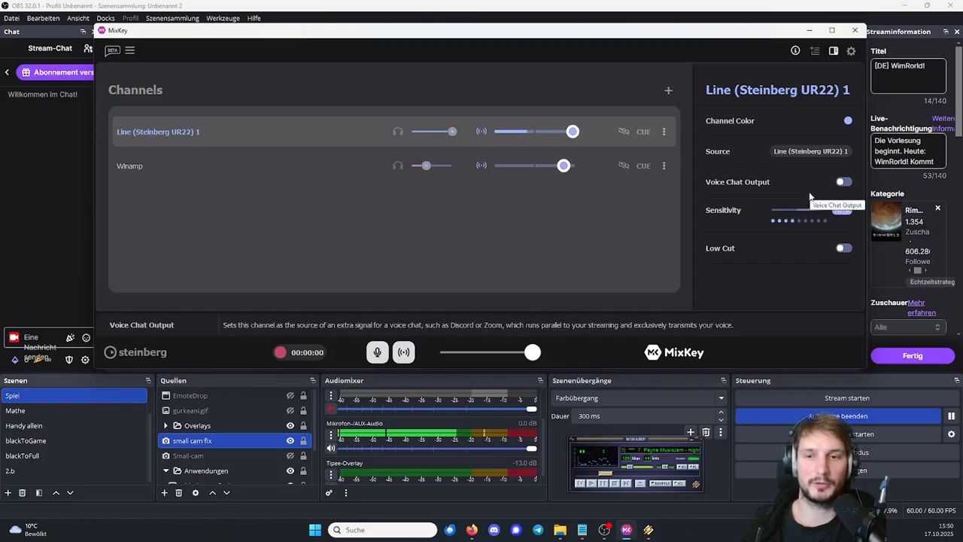
{"action": "left_click", "coordinate": [844, 213]}
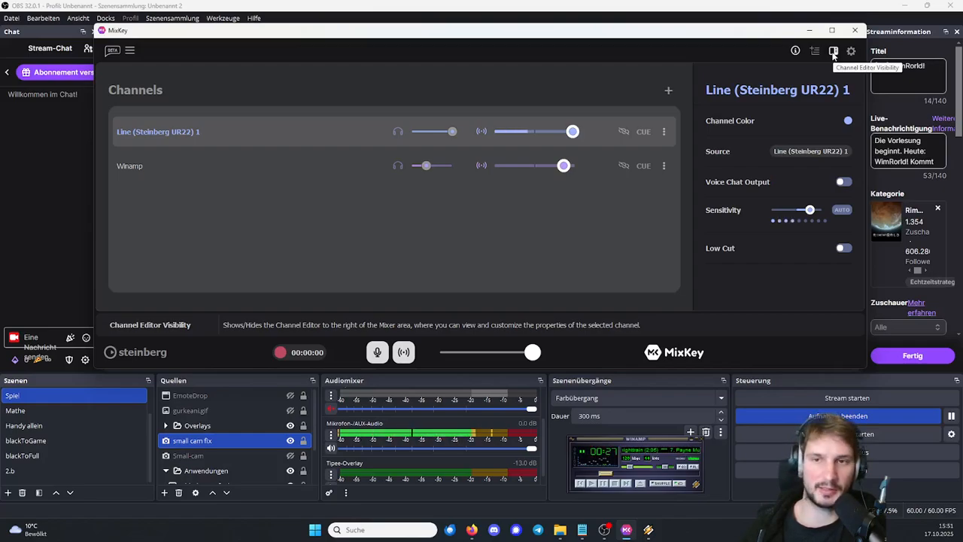
Switch to OBS, choose Input 1 (Steinberg MixKey) as the audio monitoring device in the settings and accept them
{"action": "left_click", "coordinate": [502, 10]}
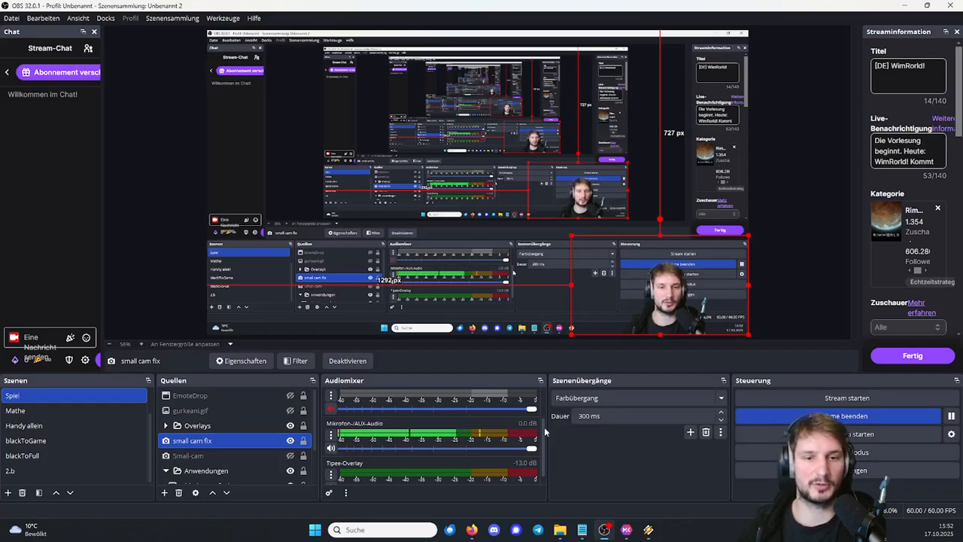
{"action": "left_click", "coordinate": [11, 18]}
{"action": "key", "text": "Escape"}
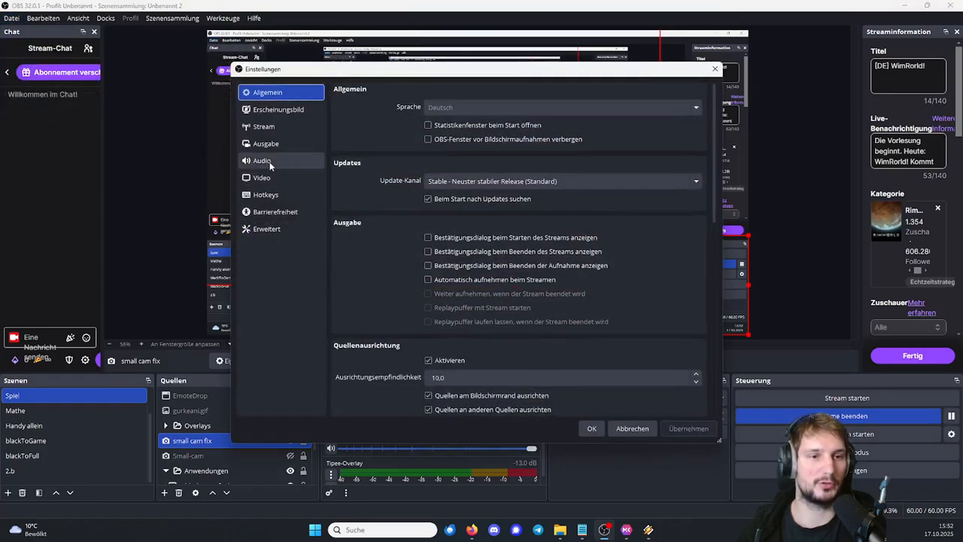
{"action": "left_click", "coordinate": [264, 162]}
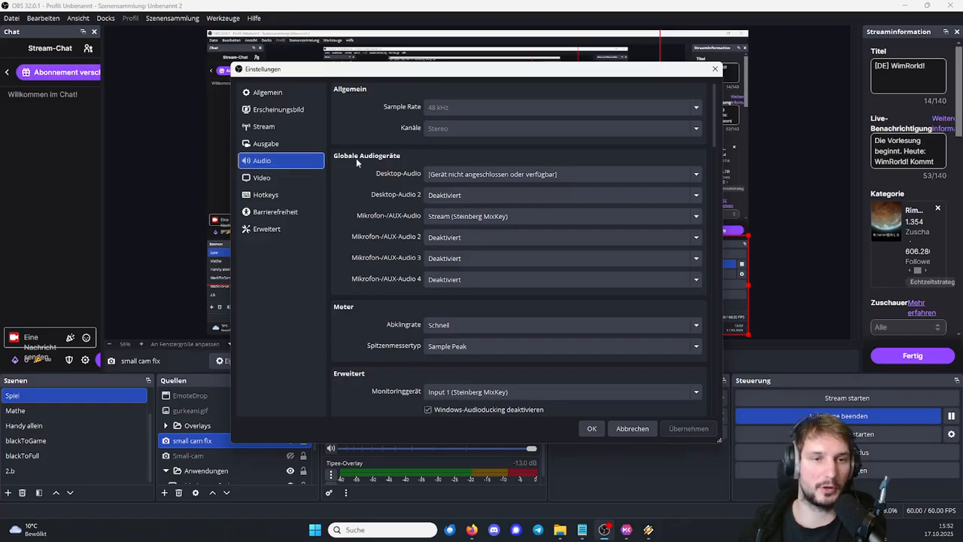
{"action": "scroll", "coordinate": [348, 176], "scroll_direction": "down", "scroll_amount": 3}
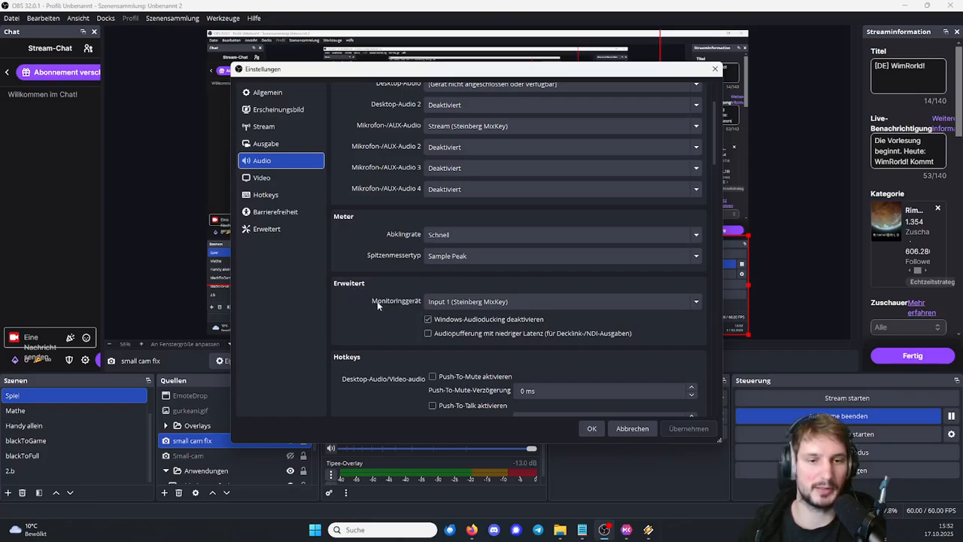
{"action": "left_click", "coordinate": [443, 303]}
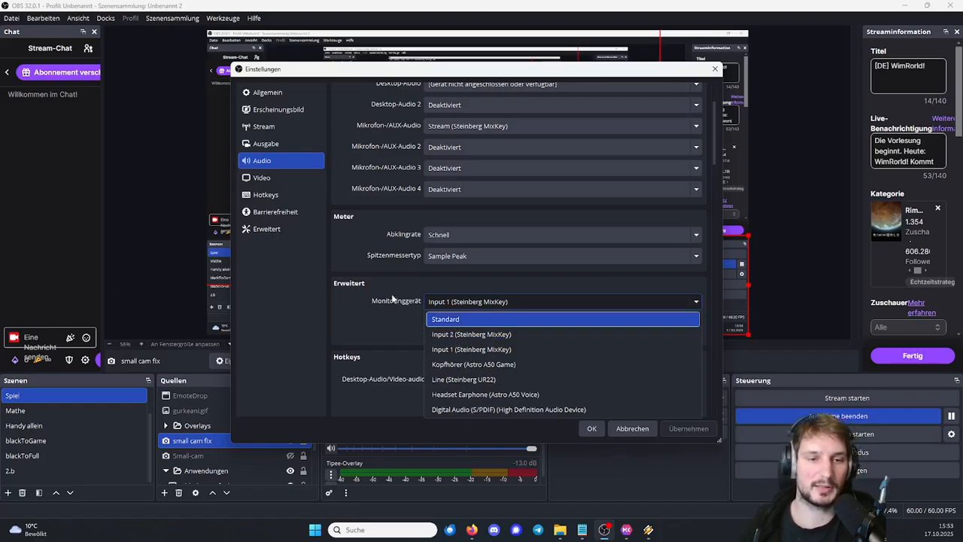
{"action": "left_click", "coordinate": [468, 348]}
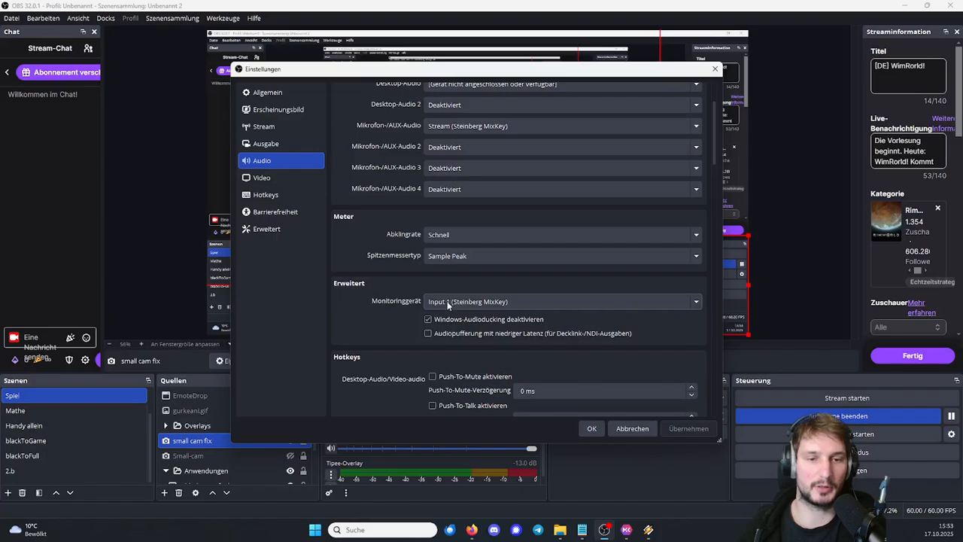
{"action": "left_click", "coordinate": [597, 431]}
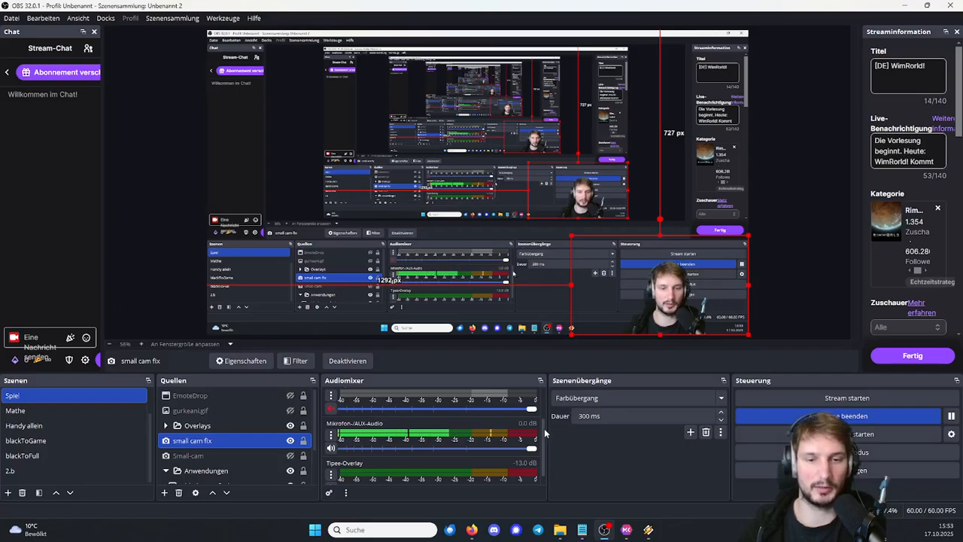
Switch to MixKey, add Input 1 from the Source Pool as a third channel, and lower its stream level to about a third
{"action": "left_click_drag", "start_coordinate": [544, 429], "coordinate": [546, 399]}
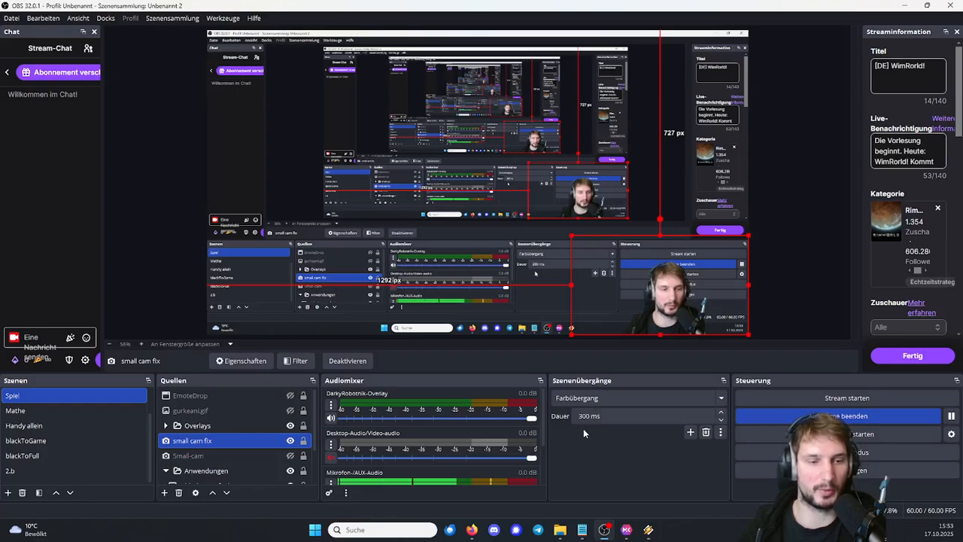
{"action": "left_click", "coordinate": [627, 530]}
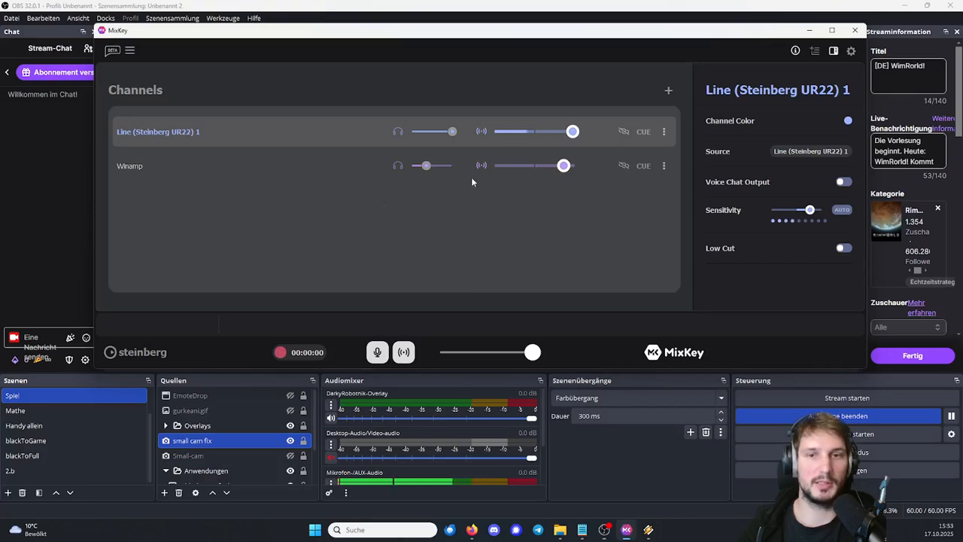
{"action": "left_click", "coordinate": [668, 91]}
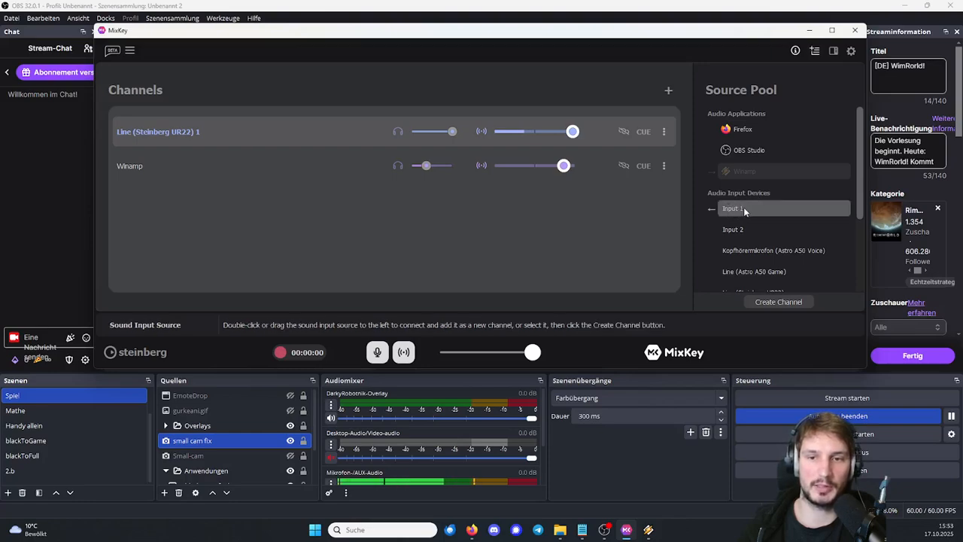
{"action": "left_click_drag", "start_coordinate": [742, 213], "coordinate": [410, 207]}
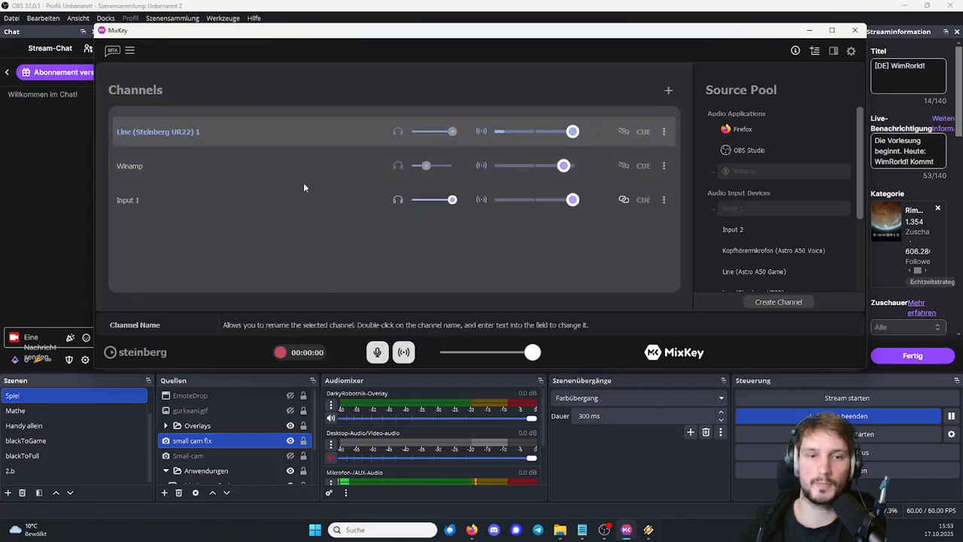
{"action": "left_click", "coordinate": [191, 199]}
{"action": "left_click", "coordinate": [834, 50]}
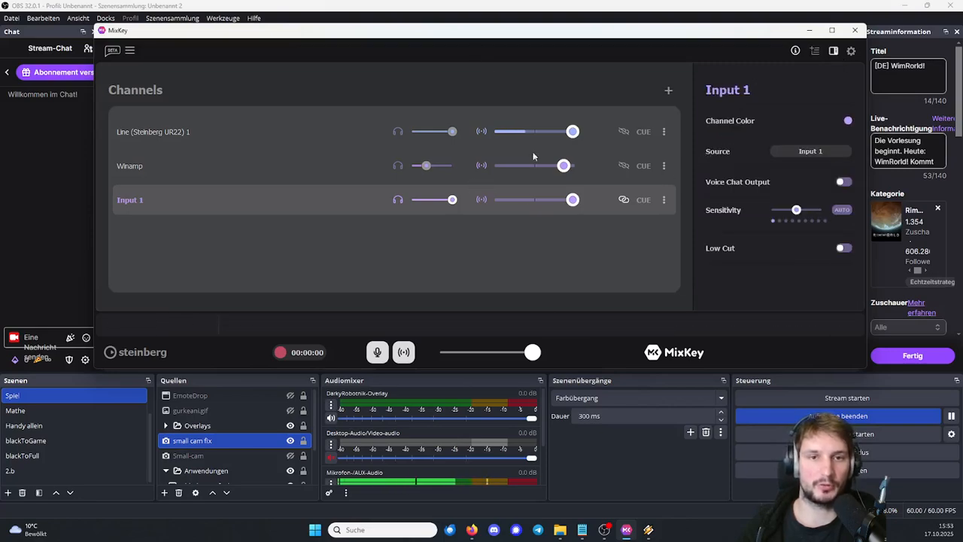
{"action": "left_click_drag", "start_coordinate": [573, 201], "coordinate": [524, 200]}
Switch to OBS, browse the stream chat's power-ups and rewards, and widen the Chat dock to about double its width
{"action": "left_click", "coordinate": [594, 442]}
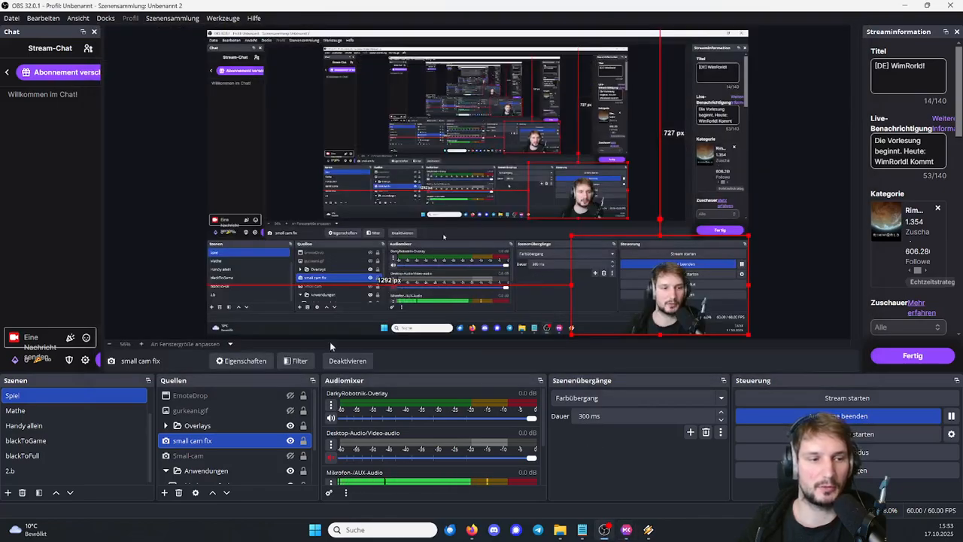
{"action": "left_click", "coordinate": [41, 360]}
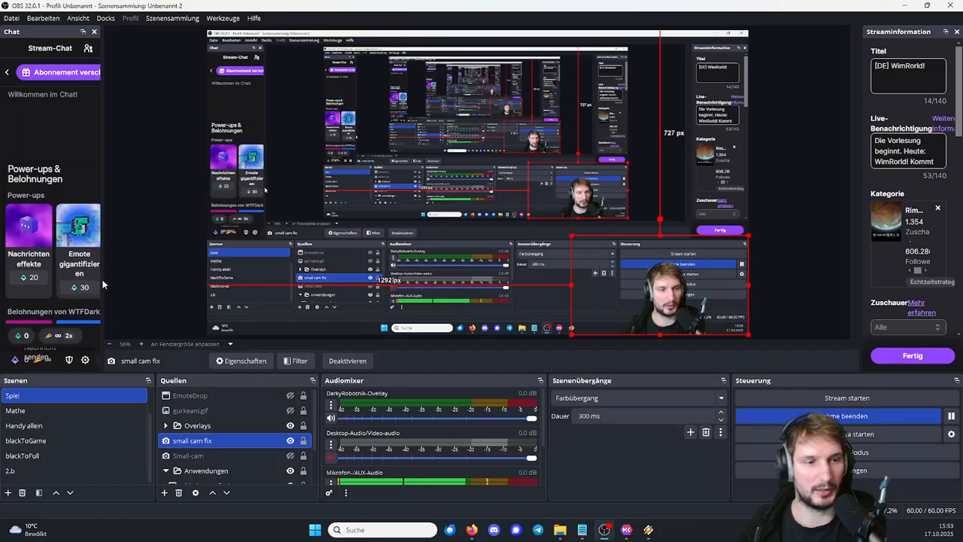
{"action": "scroll", "coordinate": [63, 288], "scroll_direction": "down", "scroll_amount": 5}
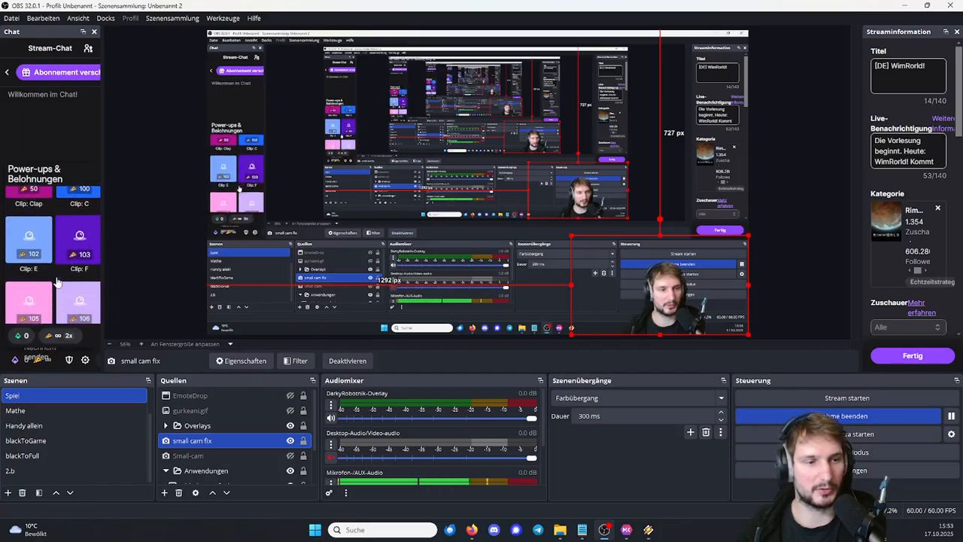
{"action": "scroll", "coordinate": [53, 277], "scroll_direction": "down", "scroll_amount": 5}
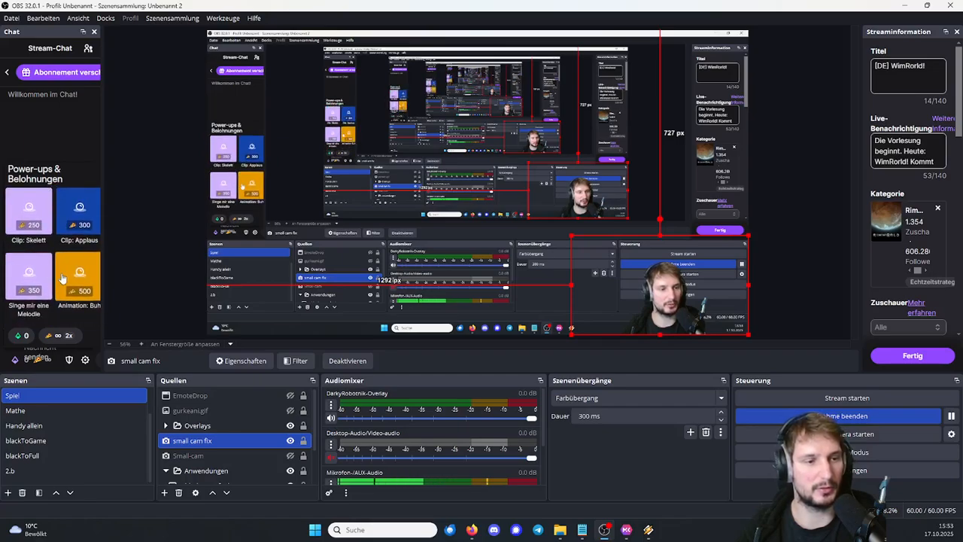
{"action": "scroll", "coordinate": [59, 277], "scroll_direction": "down", "scroll_amount": 2}
{"action": "scroll", "coordinate": [54, 268], "scroll_direction": "up", "scroll_amount": 2}
{"action": "scroll", "coordinate": [54, 269], "scroll_direction": "up", "scroll_amount": 2}
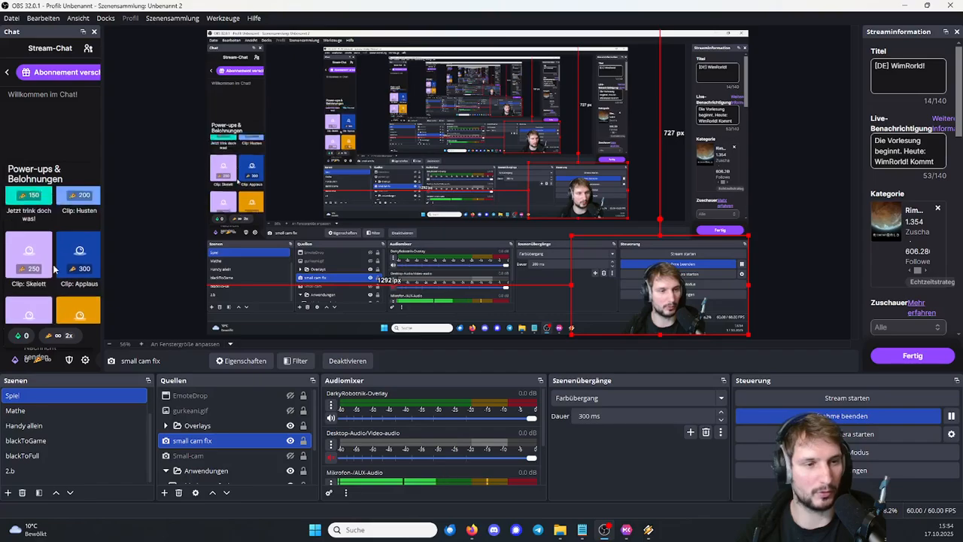
{"action": "left_click_drag", "start_coordinate": [103, 277], "coordinate": [208, 277]}
Redeem the 150-point "Ich bin da!" reward in the stream chat to play its alert
{"action": "scroll", "coordinate": [119, 264], "scroll_direction": "up", "scroll_amount": 1}
{"action": "left_click", "coordinate": [120, 267]}
{"action": "left_click", "coordinate": [94, 297]}
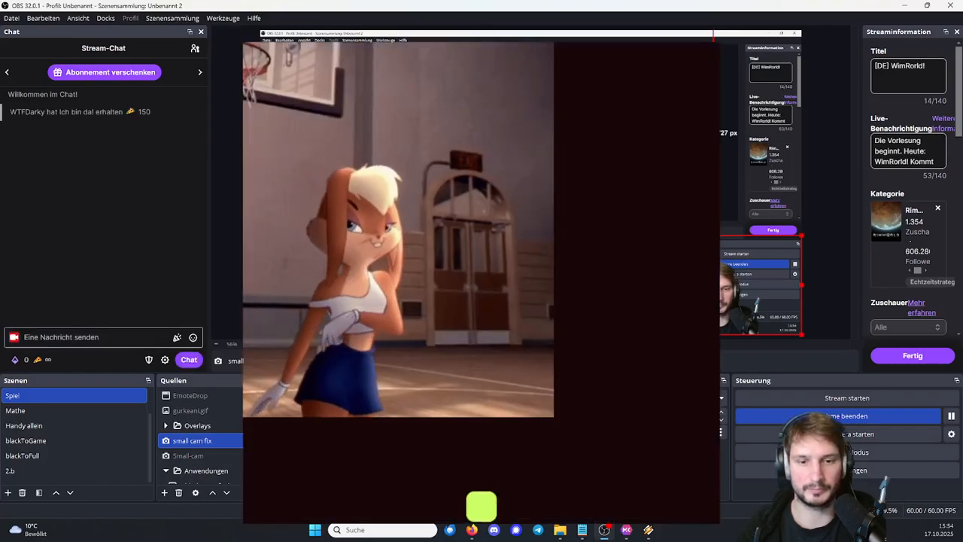
Switch to MixKey, lower the Input 1 channel's stream level to near the low end of its range, and return to OBS
{"action": "left_click", "coordinate": [636, 530]}
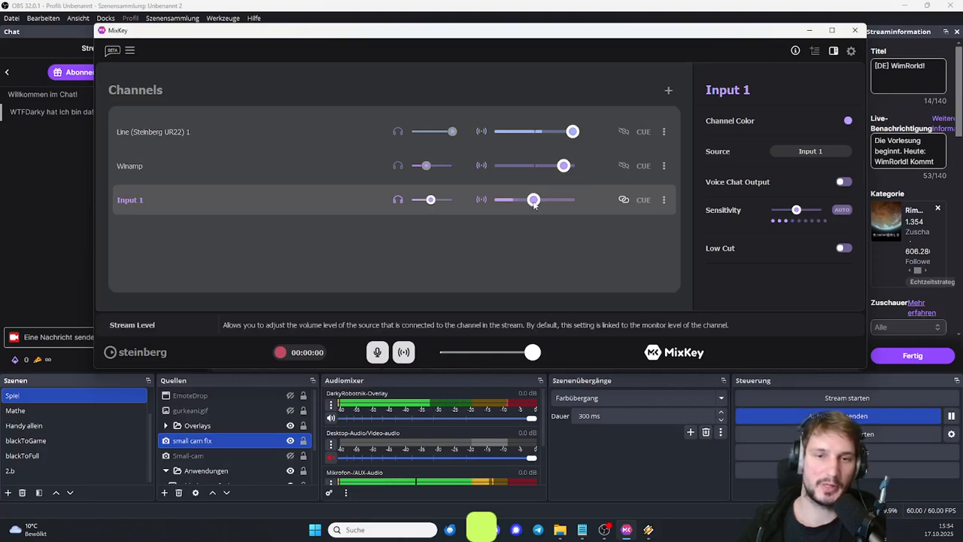
{"action": "left_click_drag", "start_coordinate": [534, 200], "coordinate": [500, 200]}
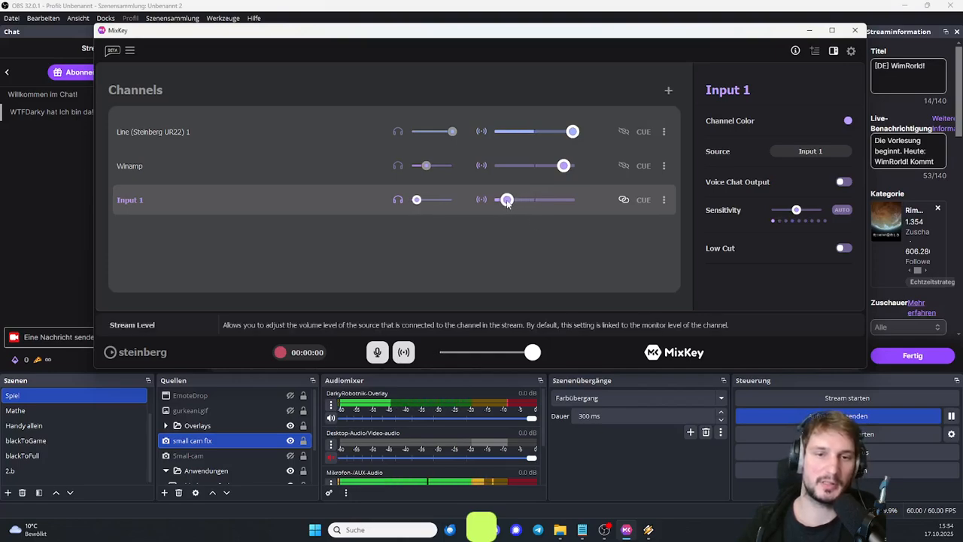
{"action": "left_click", "coordinate": [642, 455]}
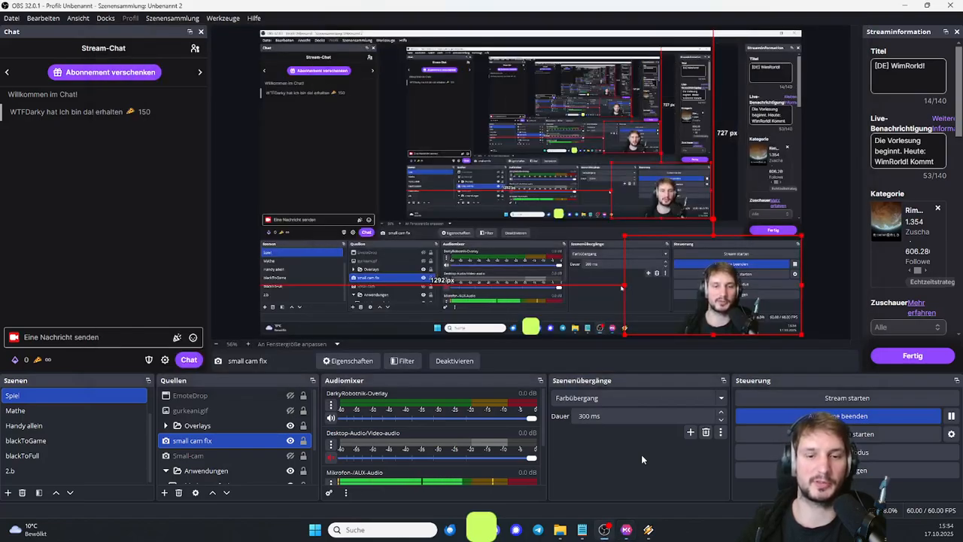
Bring MixKey and Winamp to the front over OBS and select the Input 1 channel
{"action": "left_click", "coordinate": [627, 531]}
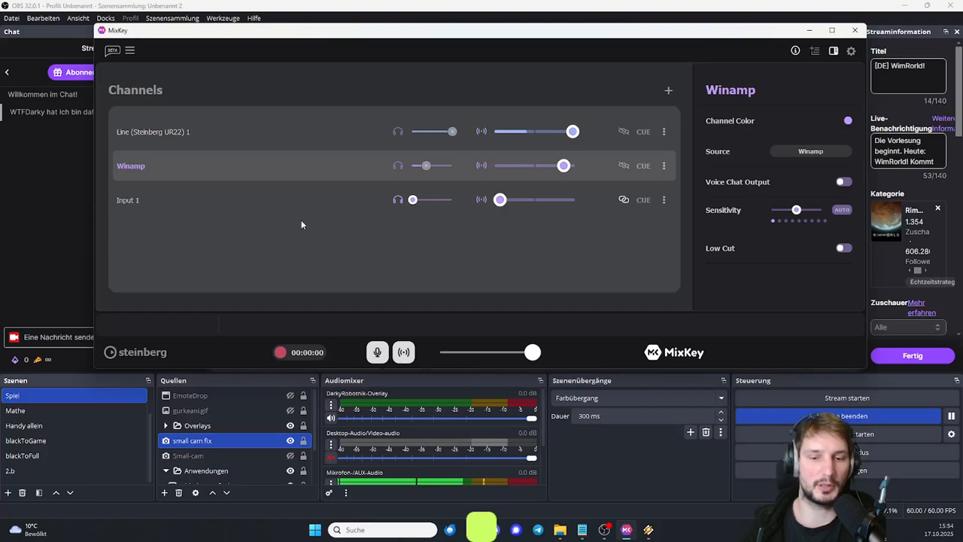
{"action": "left_click", "coordinate": [648, 531]}
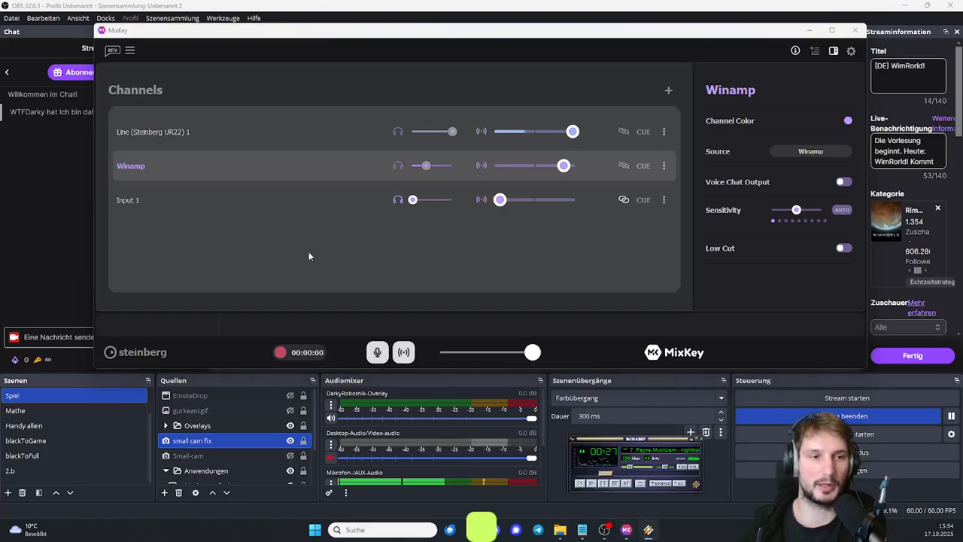
{"action": "left_click", "coordinate": [217, 198]}
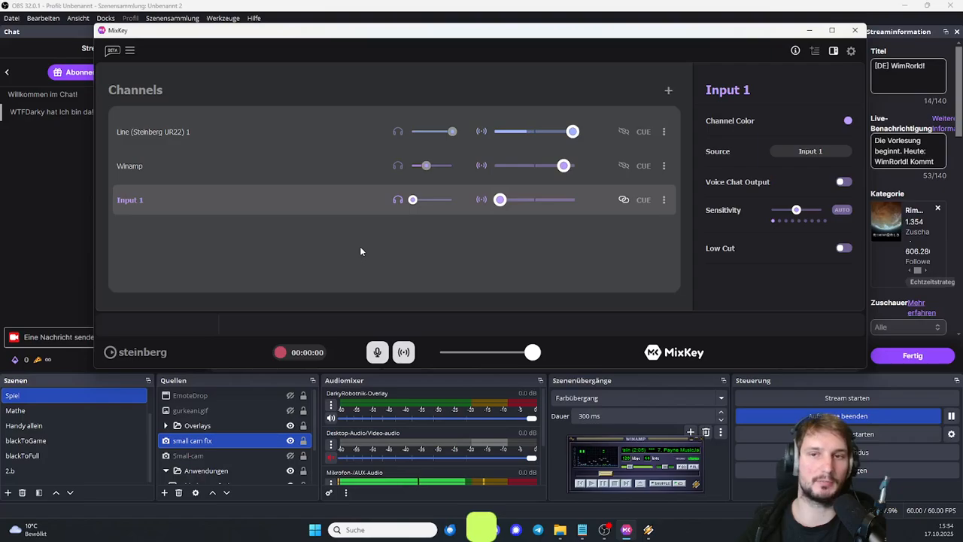
Narrow the MixKey window and snap it side by side with OBS, each filling half of the screen
{"action": "left_click_drag", "start_coordinate": [460, 34], "coordinate": [464, 40]}
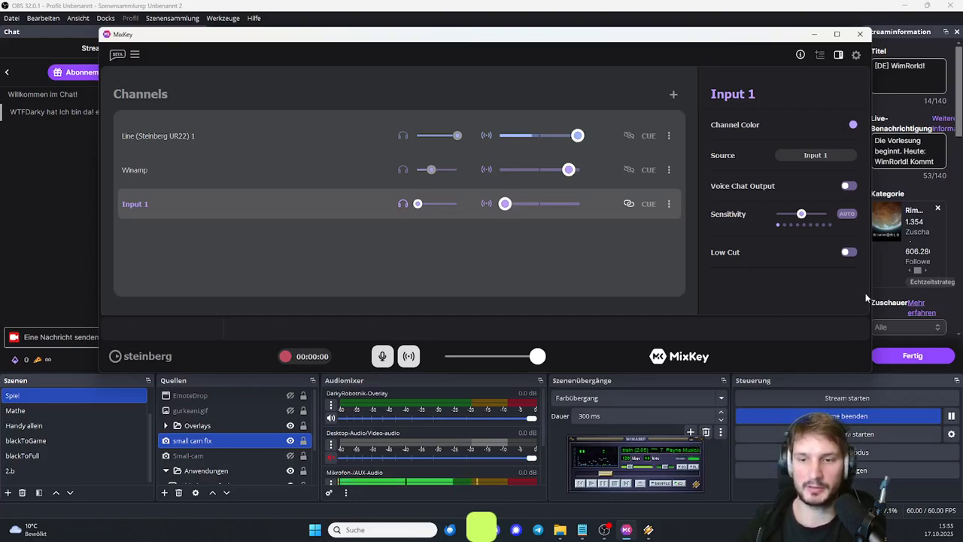
{"action": "left_click_drag", "start_coordinate": [866, 293], "coordinate": [636, 298]}
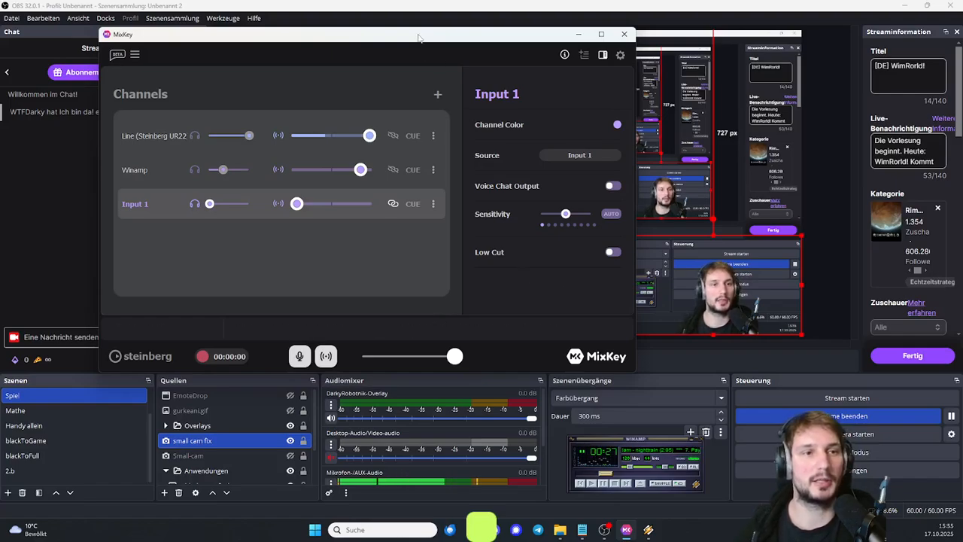
{"action": "left_click_drag", "start_coordinate": [417, 37], "coordinate": [2, 143]}
{"action": "left_click", "coordinate": [556, 173]}
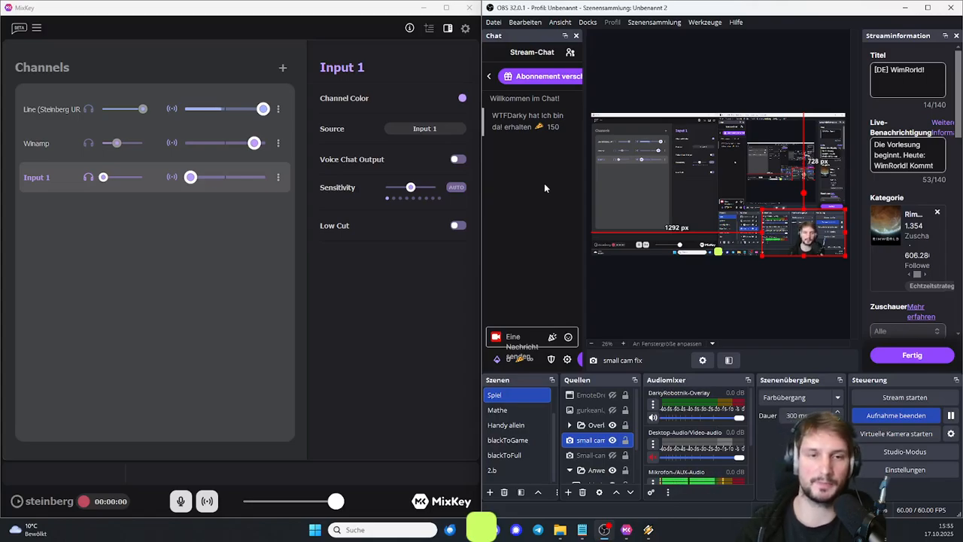
Hide MixKey's channel details, shrink its half to about a fifth of the screen, and widen the OBS Chat dock
{"action": "left_click", "coordinate": [447, 29]}
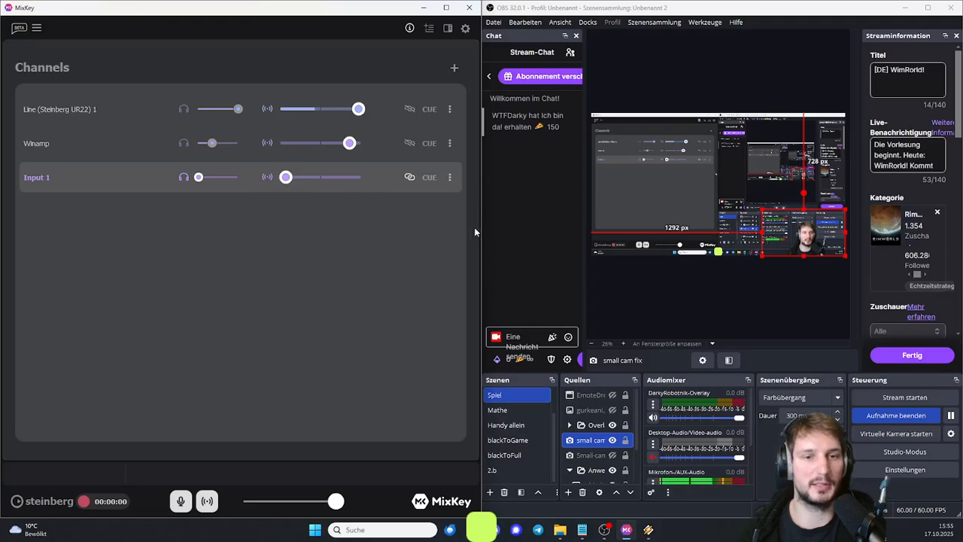
{"action": "left_click_drag", "start_coordinate": [482, 227], "coordinate": [95, 265]}
{"action": "mouse_move", "coordinate": [173, 267]}
{"action": "left_mouse_down"}
{"action": "mouse_move", "coordinate": [150, 269]}
{"action": "mouse_move", "coordinate": [171, 268]}
{"action": "left_mouse_up"}
{"action": "left_click", "coordinate": [227, 260]}
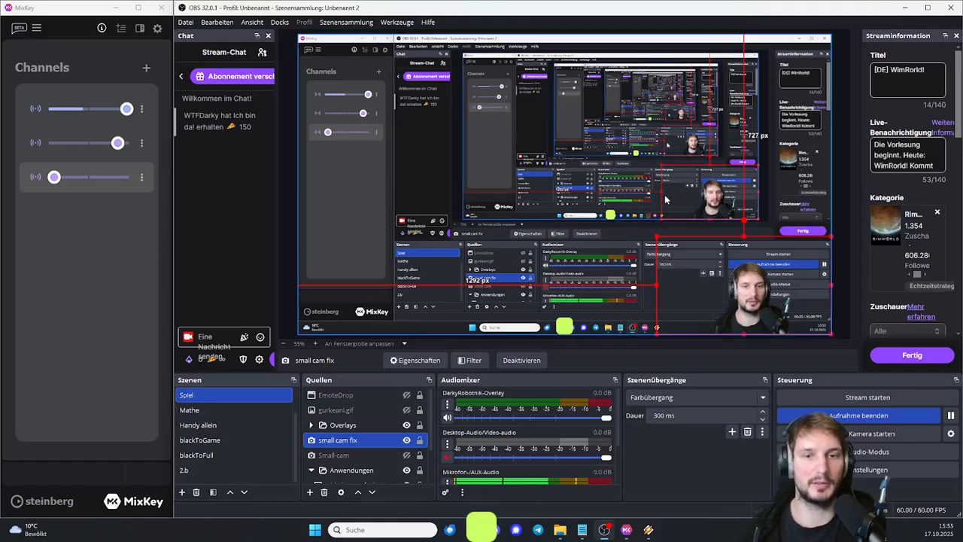
{"action": "left_click_drag", "start_coordinate": [276, 164], "coordinate": [336, 164]}
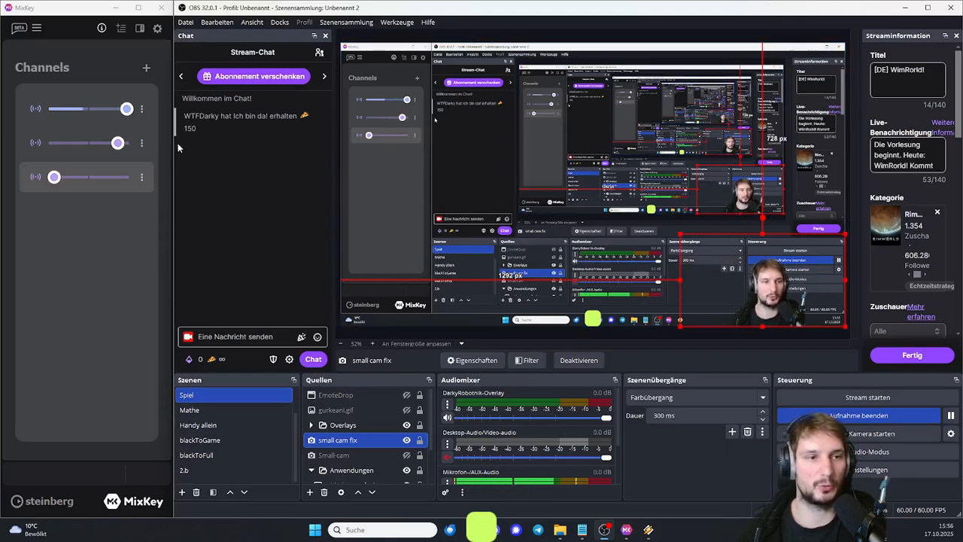
Lower the Winamp channel's stream level to about 70 percent and widen MixKey to about a quarter of the screen
{"action": "mouse_move", "coordinate": [118, 143]}
{"action": "left_mouse_down"}
{"action": "mouse_move", "coordinate": [71, 143]}
{"action": "mouse_move", "coordinate": [105, 143]}
{"action": "left_mouse_up"}
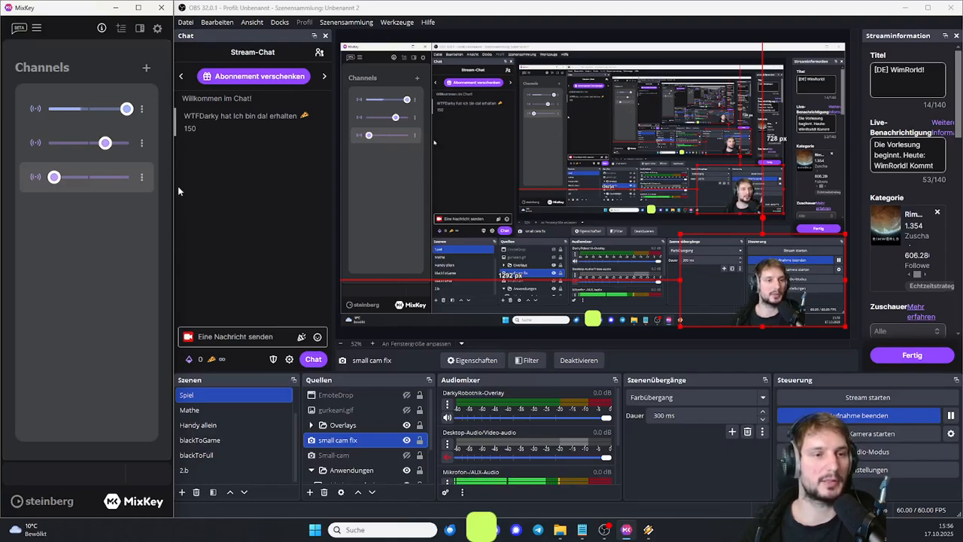
{"action": "left_click_drag", "start_coordinate": [176, 180], "coordinate": [256, 183]}
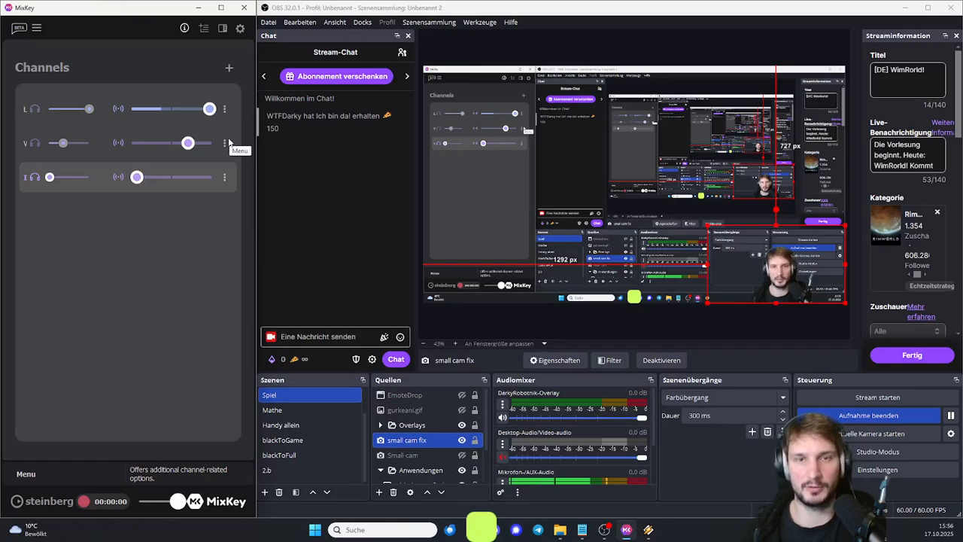
Open MixKey's General settings, widening the window to about a third of the screen, and check the Full Latency value
{"action": "left_click", "coordinate": [240, 30]}
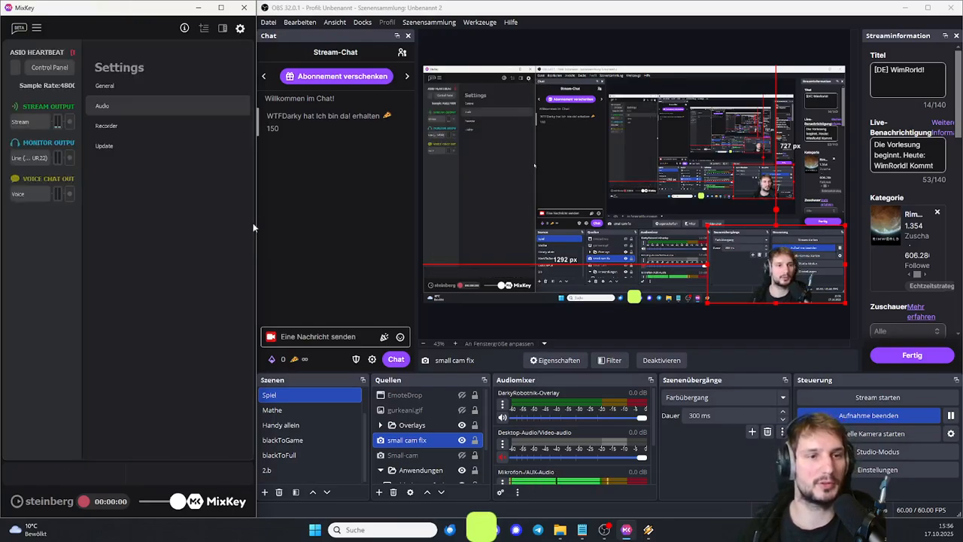
{"action": "left_click_drag", "start_coordinate": [257, 214], "coordinate": [319, 215]}
{"action": "left_click", "coordinate": [214, 85]}
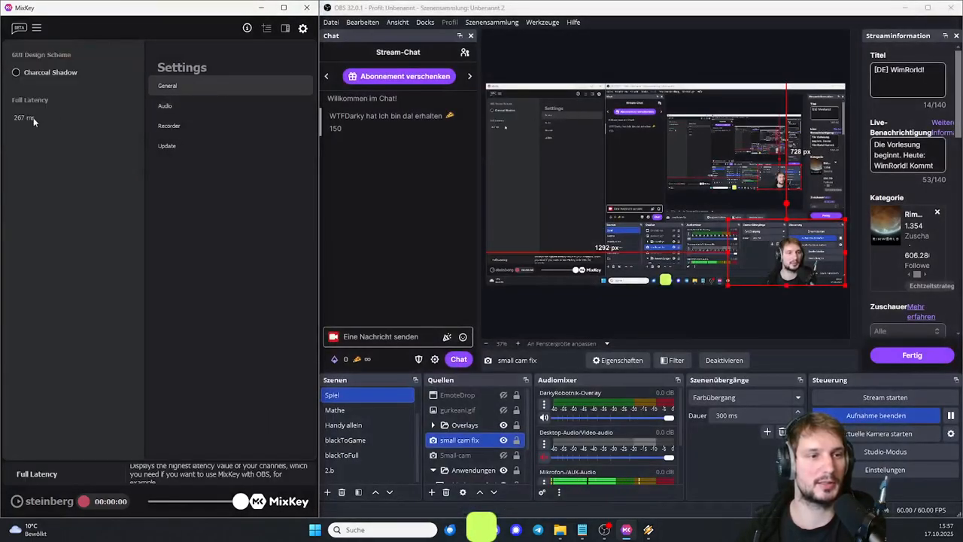
{"action": "mouse_move", "coordinate": [23, 125]}
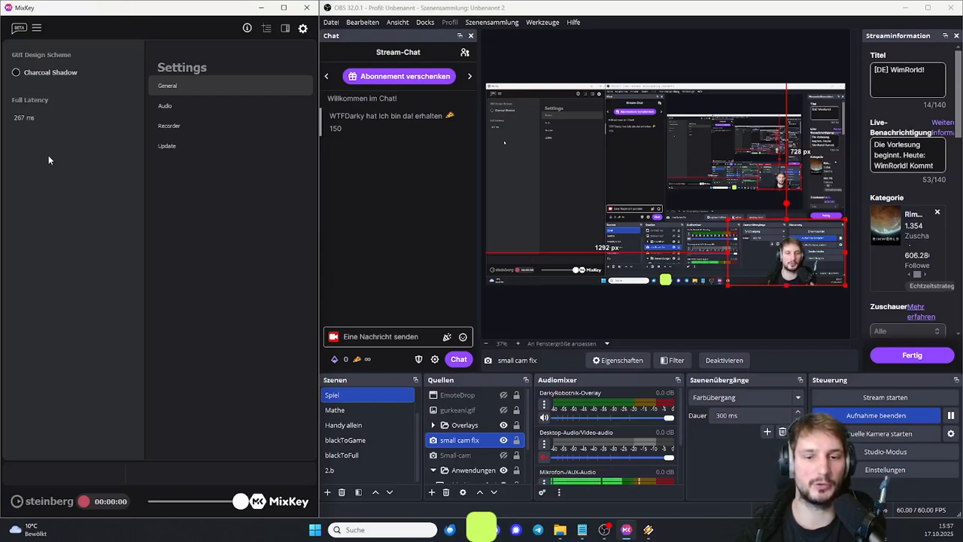
Check the synchronisation offset of Mikrofon-/AUX-Audio in the OBS advanced audio properties, then close them
{"action": "scroll", "coordinate": [678, 437], "scroll_direction": "down", "scroll_amount": 2}
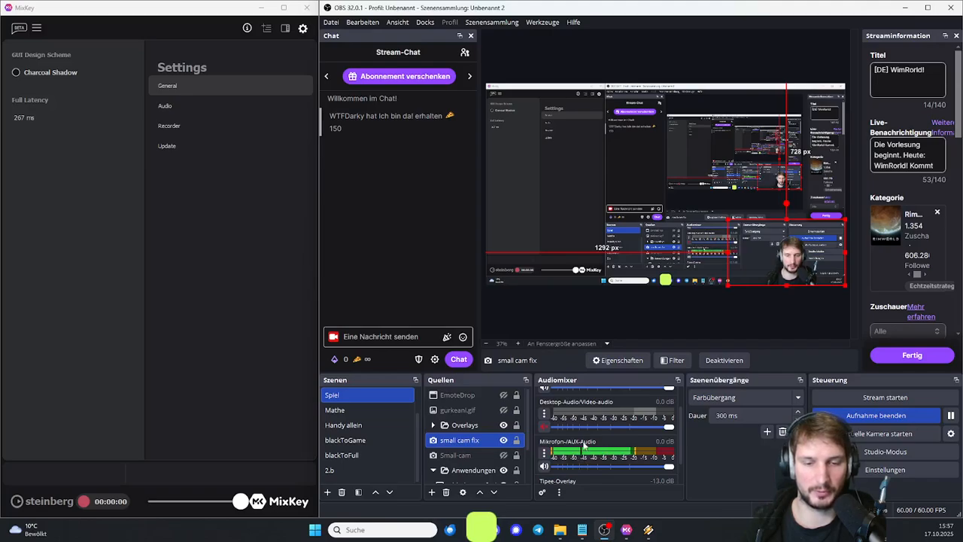
{"action": "left_click", "coordinate": [545, 453]}
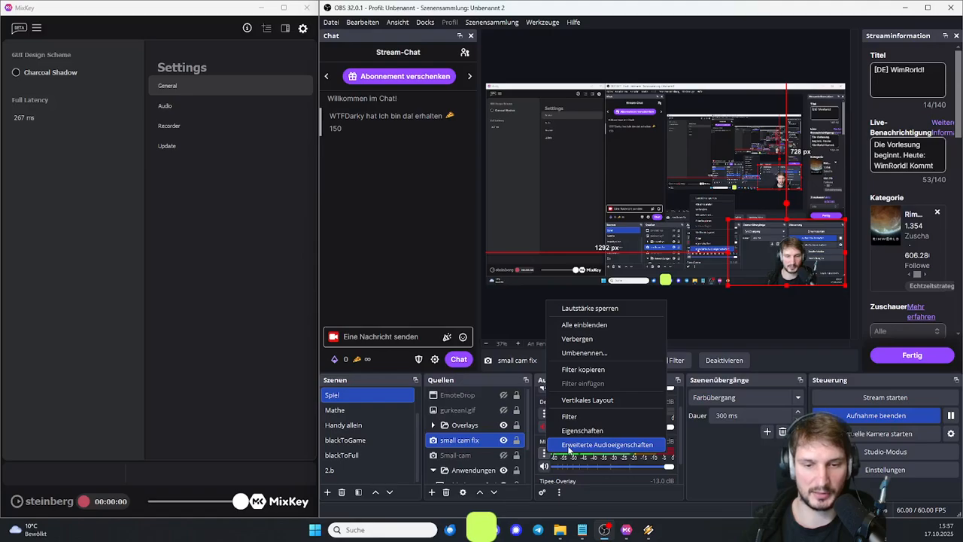
{"action": "left_click", "coordinate": [570, 445]}
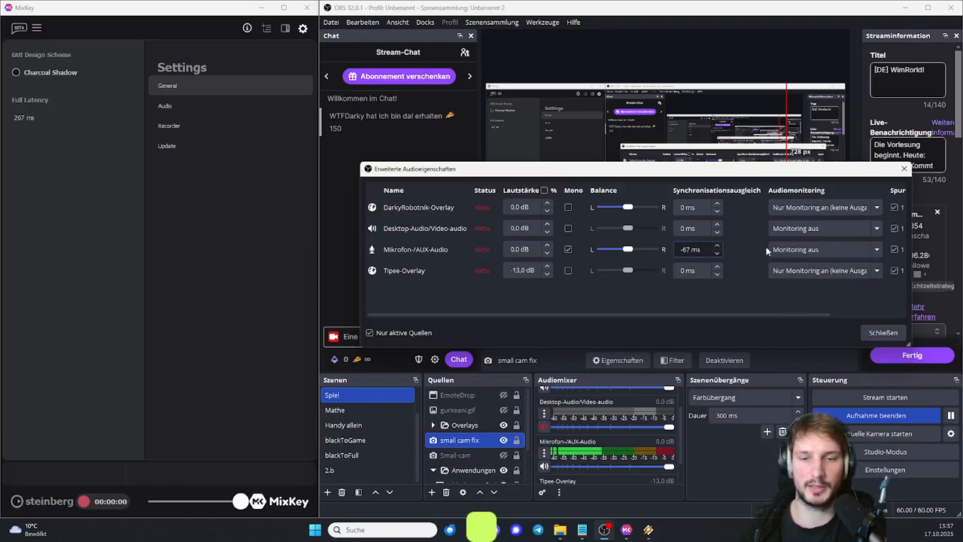
{"action": "key", "text": "Home"}
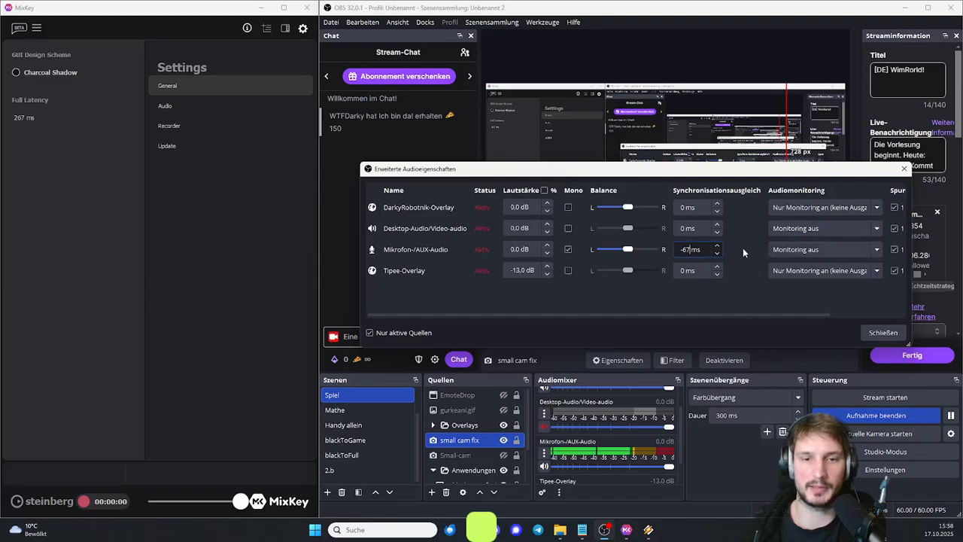
{"action": "left_click", "coordinate": [883, 332]}
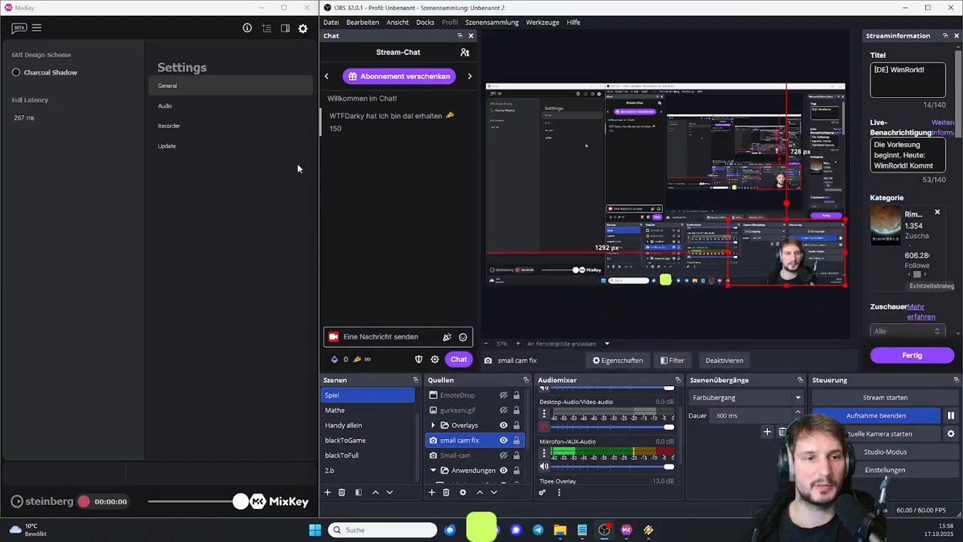
Return MixKey to its mixer view and undock its window so it floats in the middle of the screen over OBS
{"action": "left_click", "coordinate": [302, 30]}
{"action": "left_click_drag", "start_coordinate": [319, 192], "coordinate": [173, 194]}
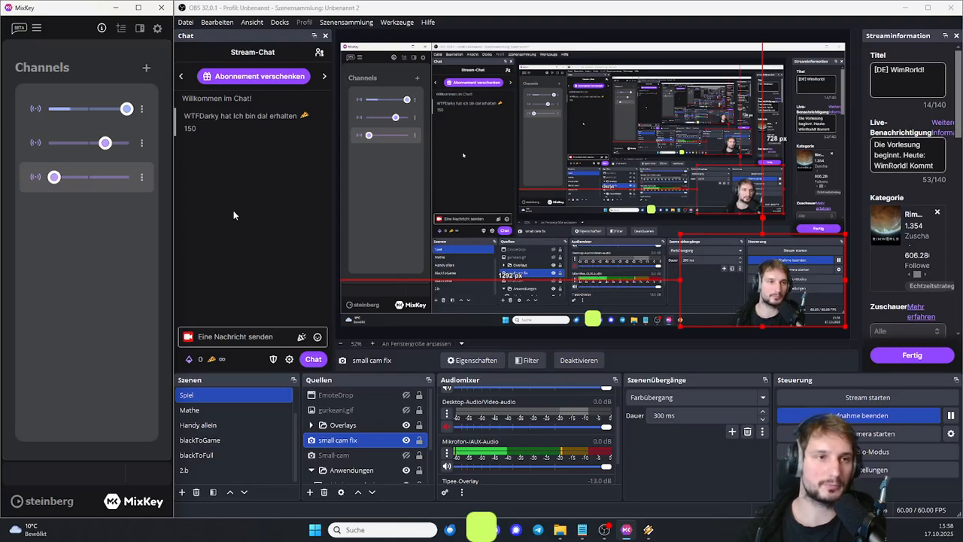
{"action": "left_click_drag", "start_coordinate": [81, 6], "coordinate": [728, 117]}
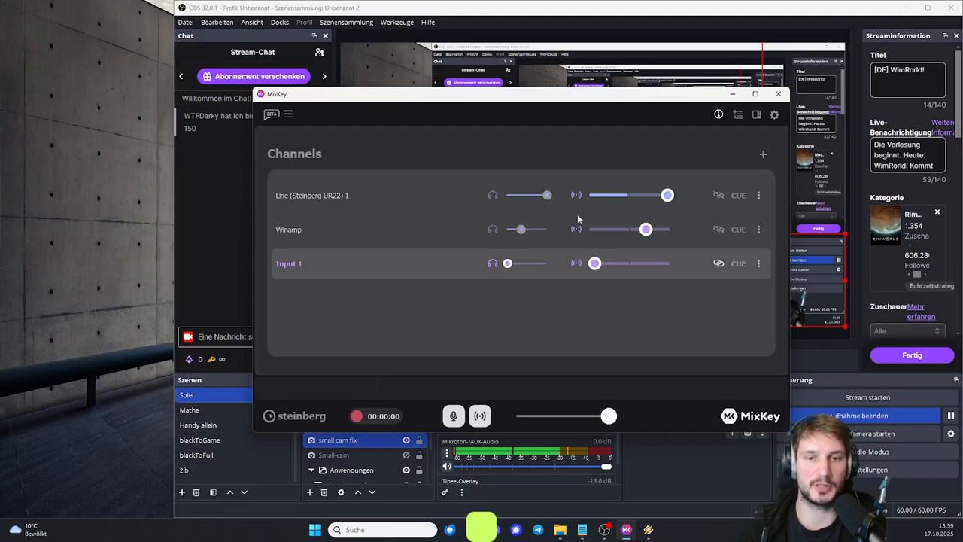
Raise the Winamp channel's stream level to about 80 percent, enable its headphone monitoring, and toggle its stream output off and on
{"action": "mouse_move", "coordinate": [648, 230]}
{"action": "left_mouse_down"}
{"action": "mouse_move", "coordinate": [597, 229]}
{"action": "mouse_move", "coordinate": [653, 231]}
{"action": "left_mouse_up"}
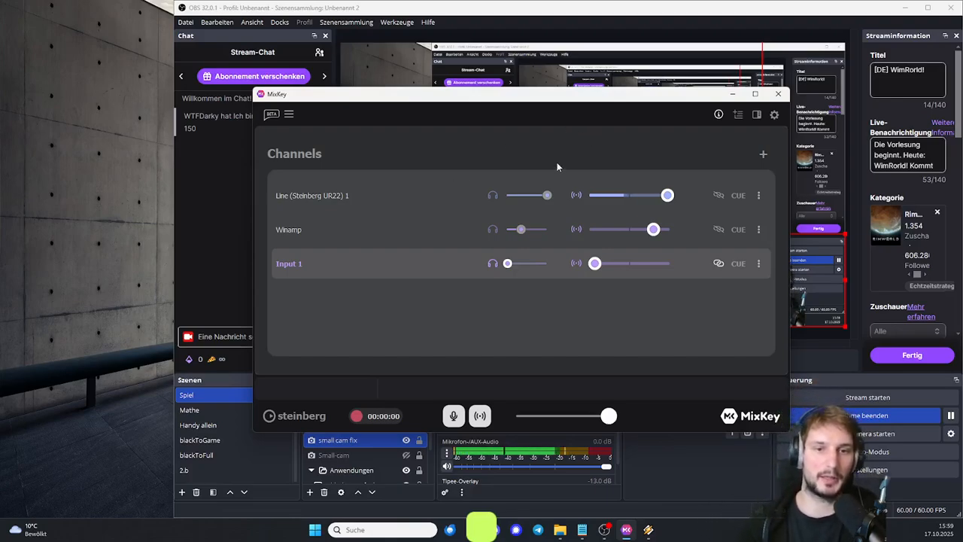
{"action": "left_click", "coordinate": [390, 202]}
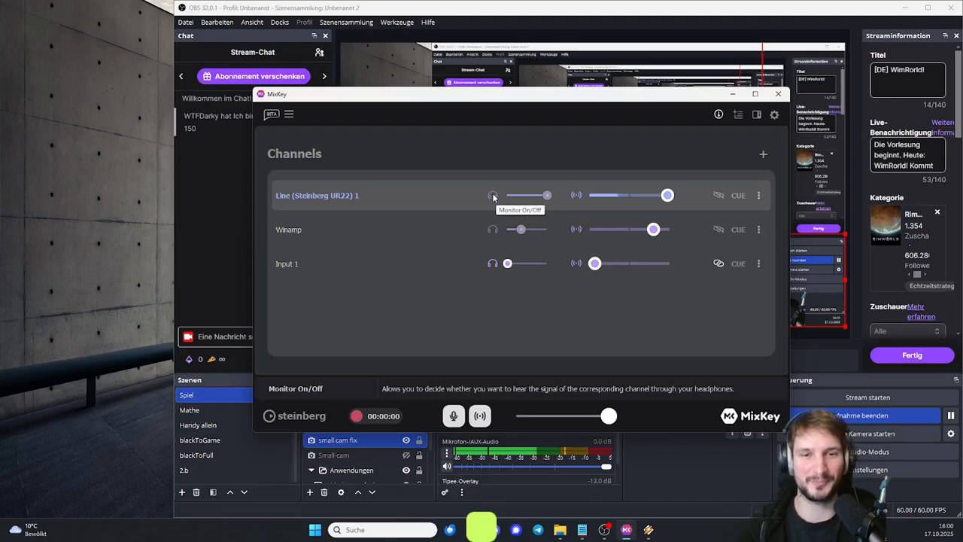
{"action": "left_click", "coordinate": [441, 229]}
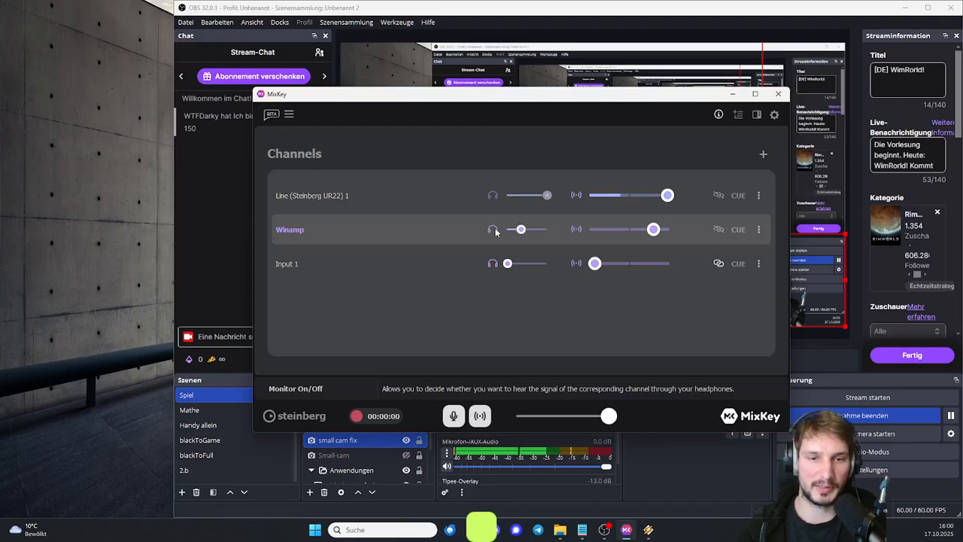
{"action": "left_click", "coordinate": [578, 229]}
{"action": "left_click", "coordinate": [580, 231]}
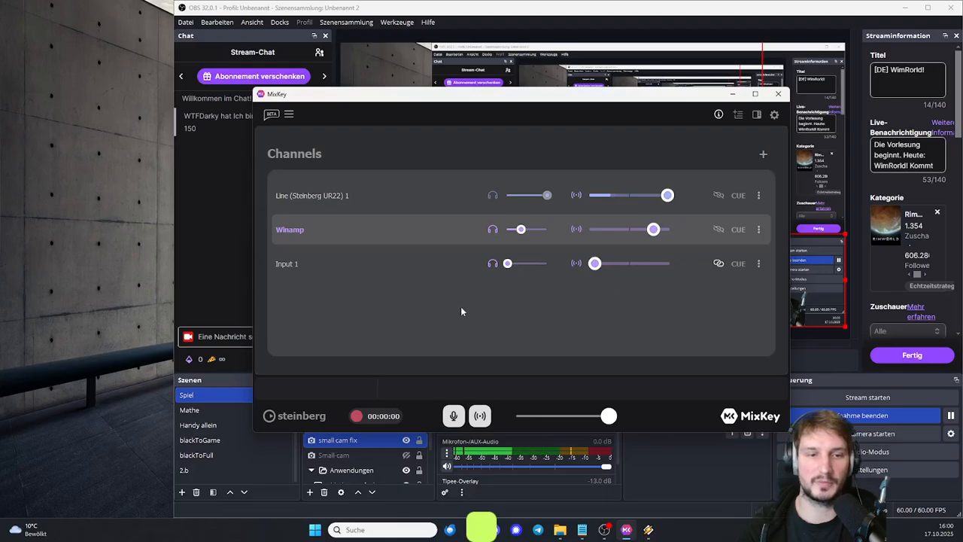
Turn off the Input 1 channel's stream output and raise its monitor level to about two thirds
{"action": "left_click", "coordinate": [365, 259]}
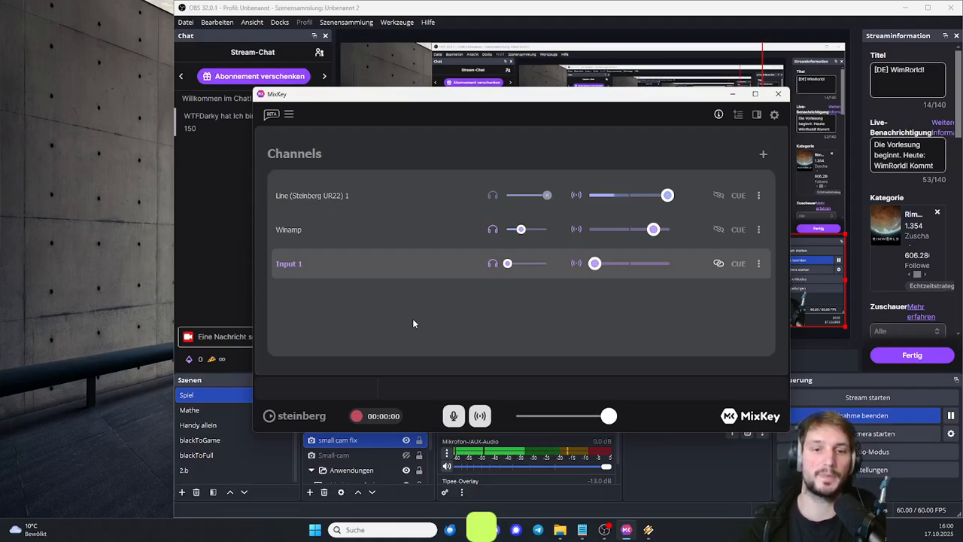
{"action": "left_click", "coordinate": [576, 264]}
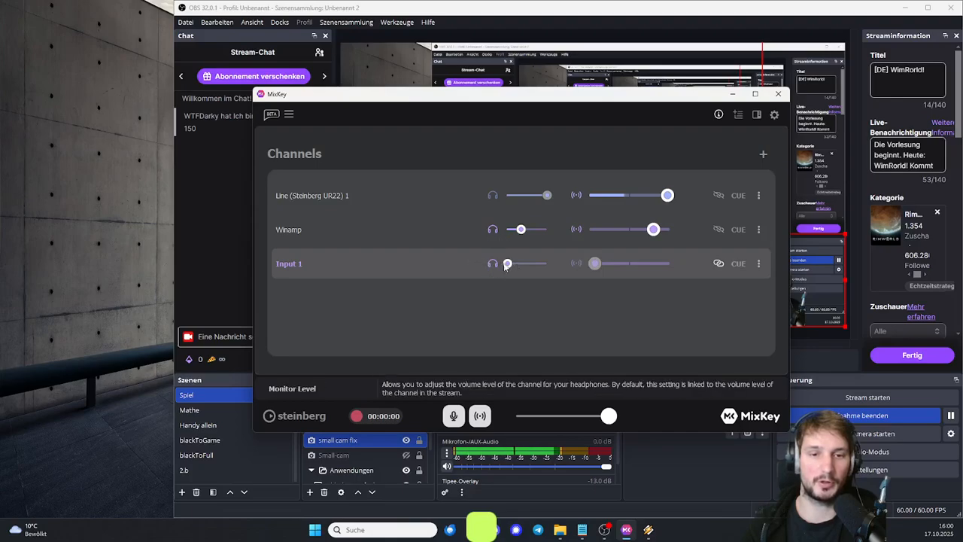
{"action": "left_click_drag", "start_coordinate": [507, 265], "coordinate": [524, 265]}
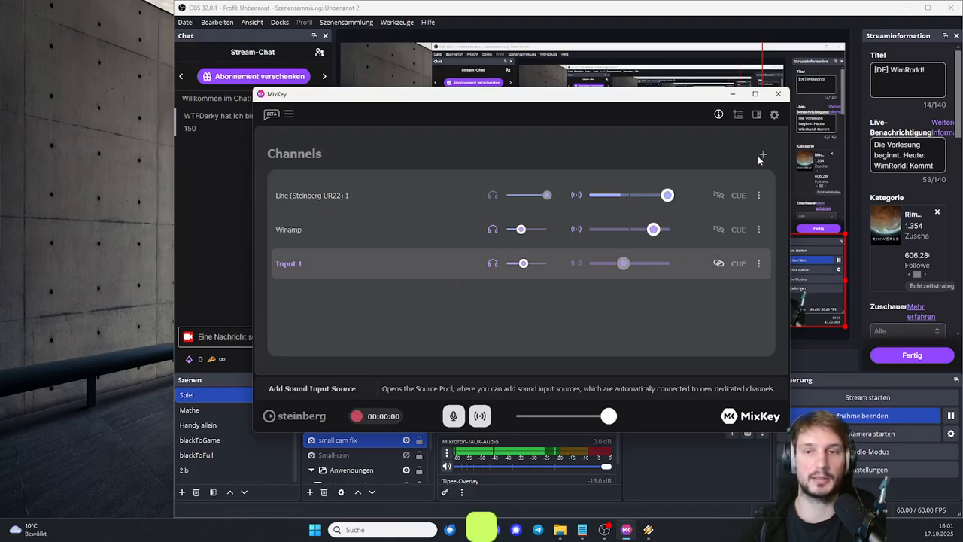
{"action": "left_click_drag", "start_coordinate": [523, 263], "coordinate": [533, 264]}
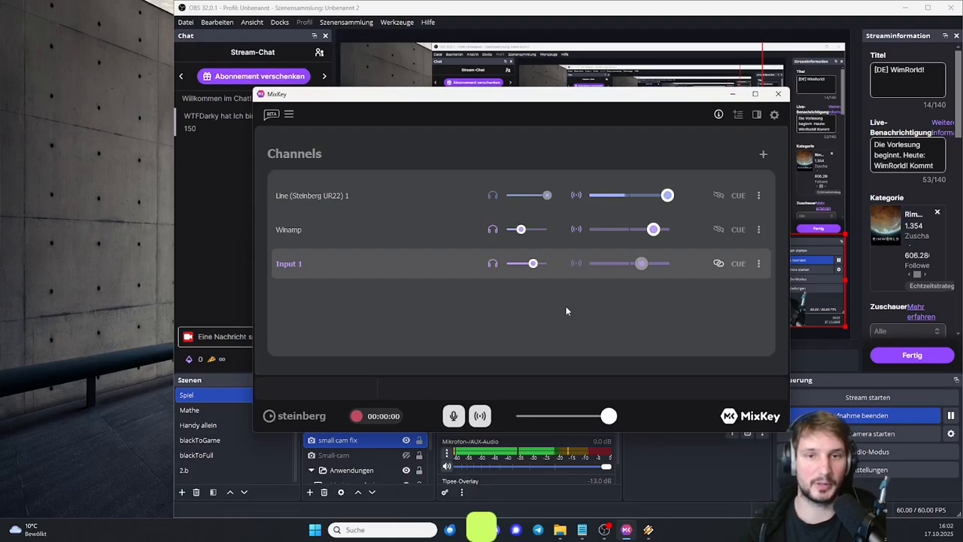
Make the MixKey window slightly wider and shorter, view its General settings, and return to the mixer
{"action": "left_click_drag", "start_coordinate": [788, 433], "coordinate": [826, 394]}
{"action": "left_click", "coordinate": [811, 114]}
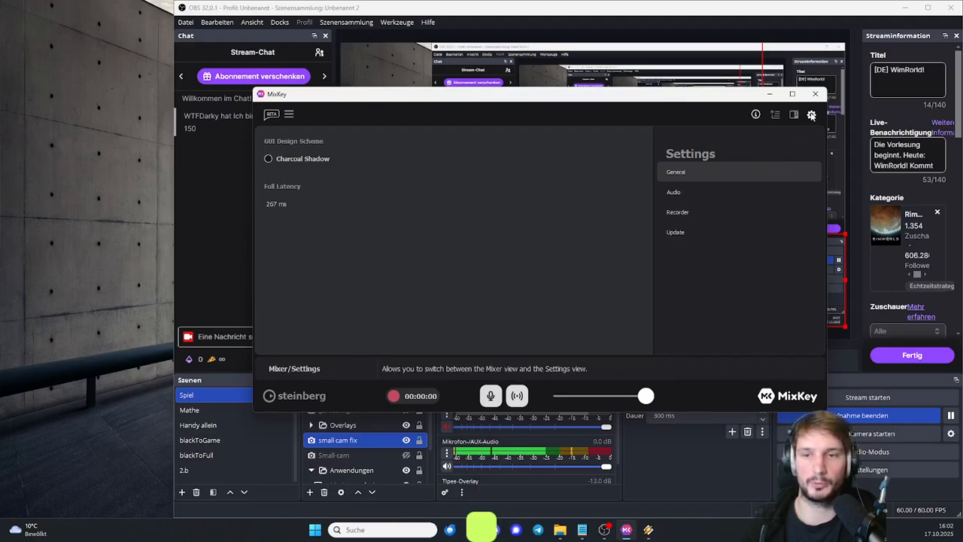
{"action": "left_click", "coordinate": [811, 114]}
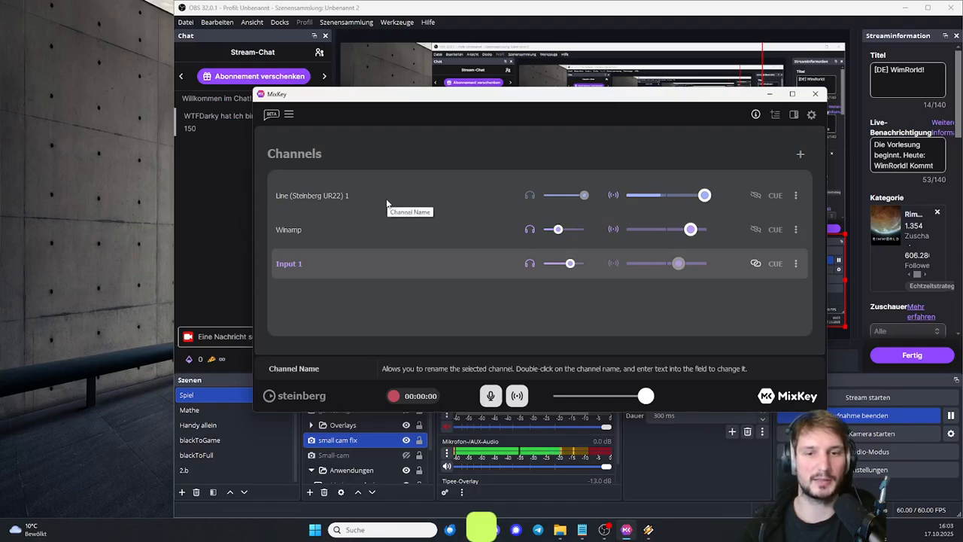
Switch to OBS, examine the Mikrofon-/AUX-Audio filters and the filter types available to add, and close the filter dialog
{"action": "left_click", "coordinate": [499, 469]}
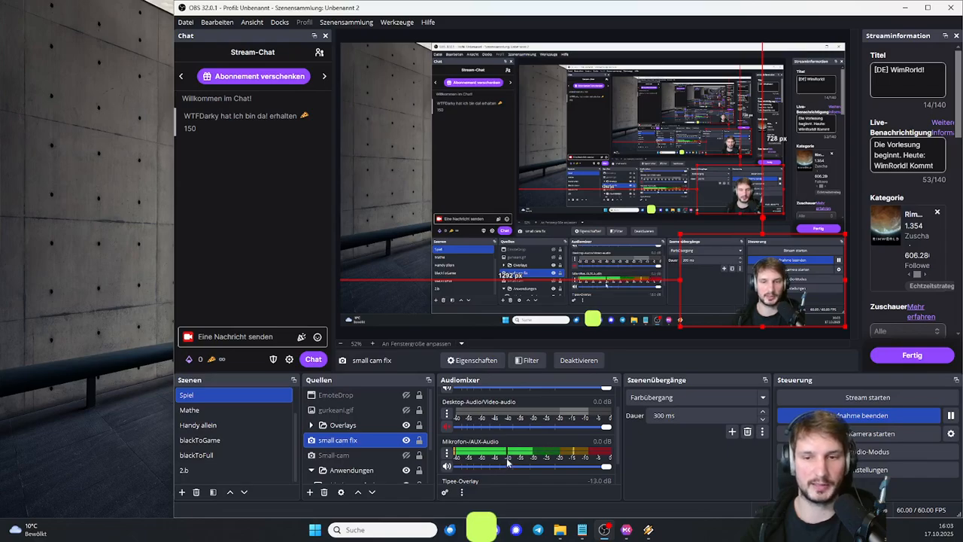
{"action": "left_click_drag", "start_coordinate": [618, 432], "coordinate": [618, 454]}
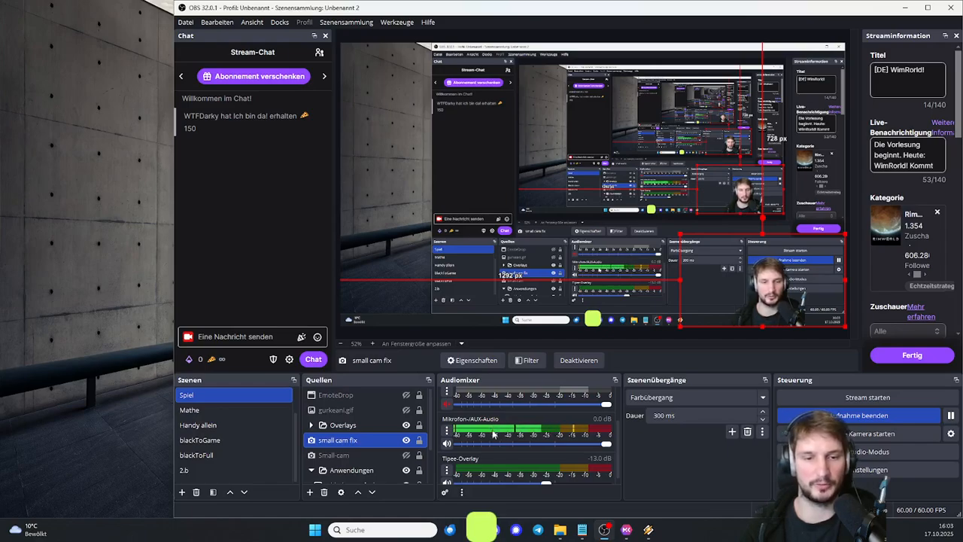
{"action": "left_click", "coordinate": [447, 431]}
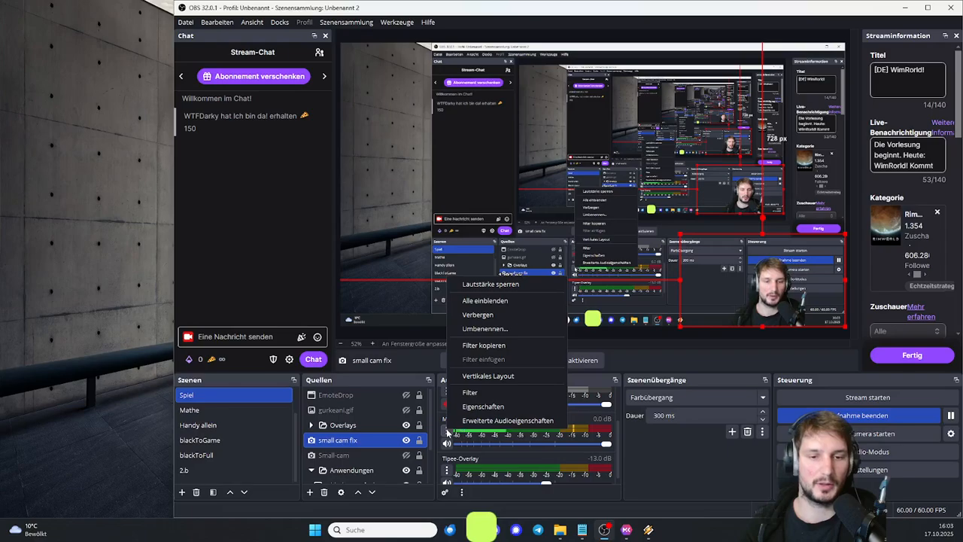
{"action": "left_click", "coordinate": [474, 393]}
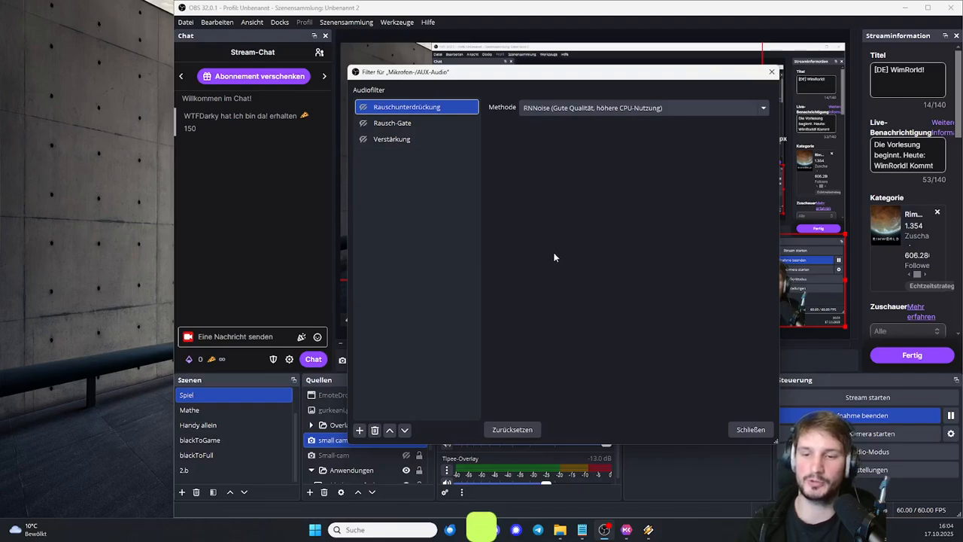
{"action": "left_click", "coordinate": [359, 430]}
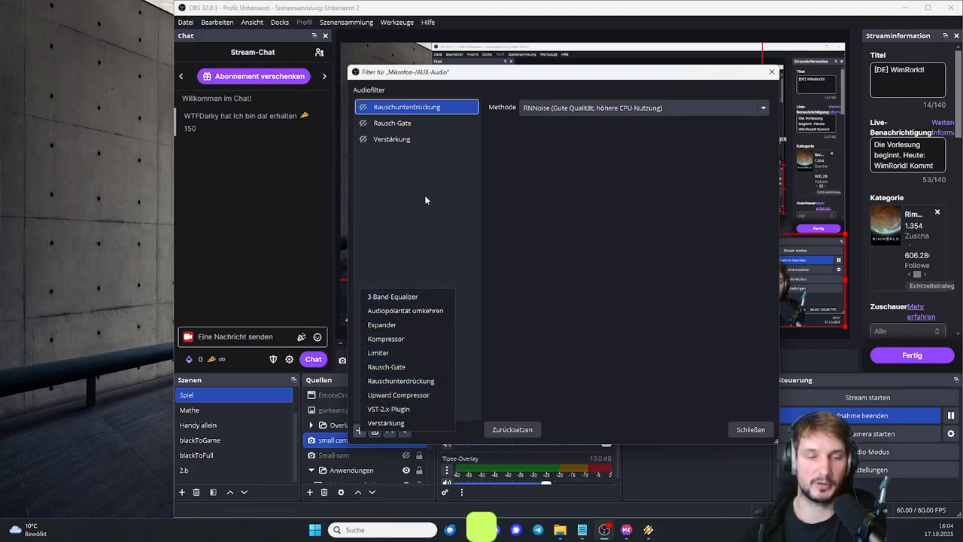
{"action": "left_click", "coordinate": [433, 228]}
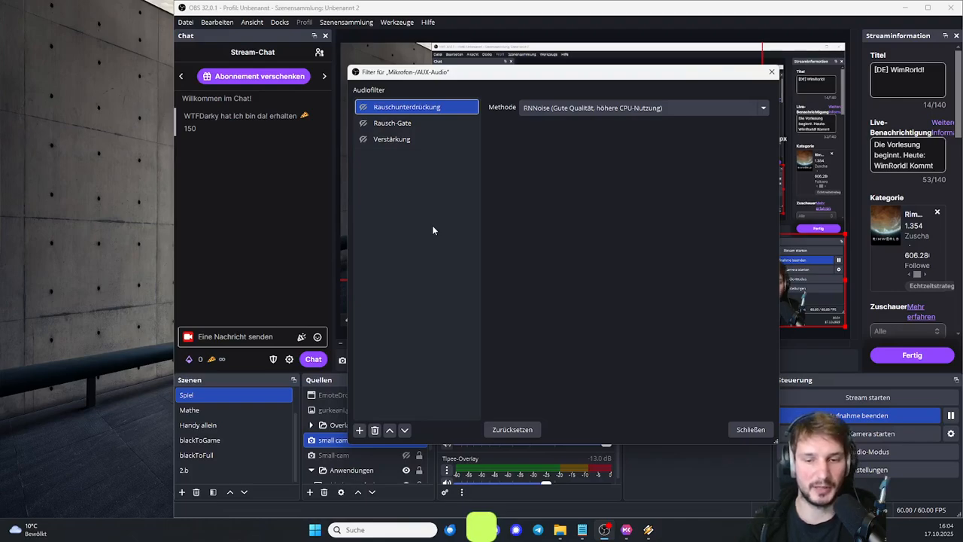
{"action": "left_click", "coordinate": [751, 430]}
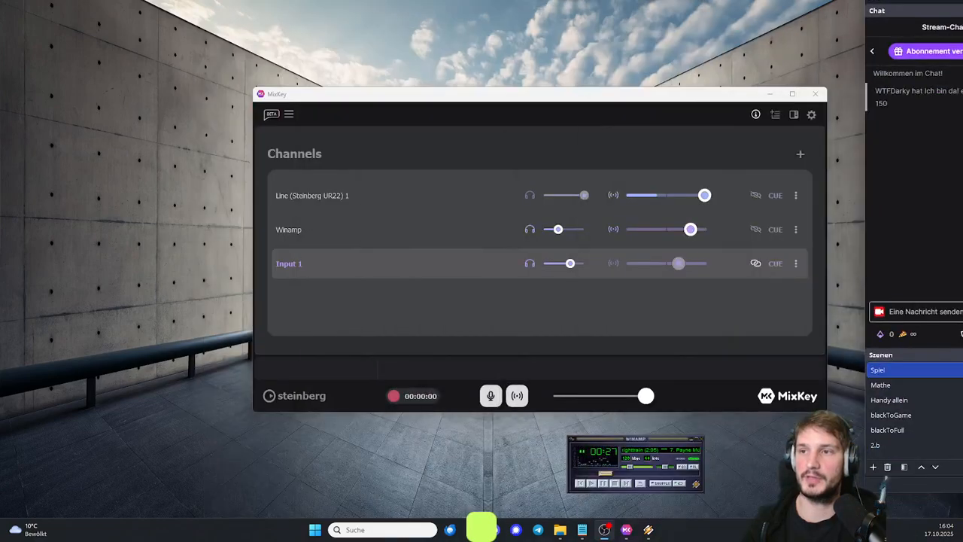